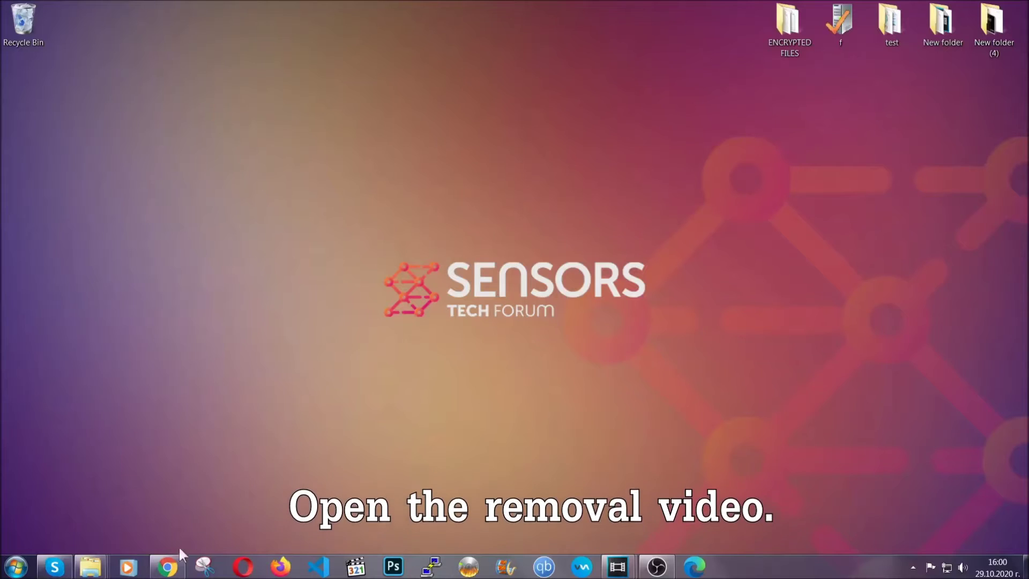
Return to the YouTube adware video and follow the Full Removal Guide link in its description.
click(170, 564)
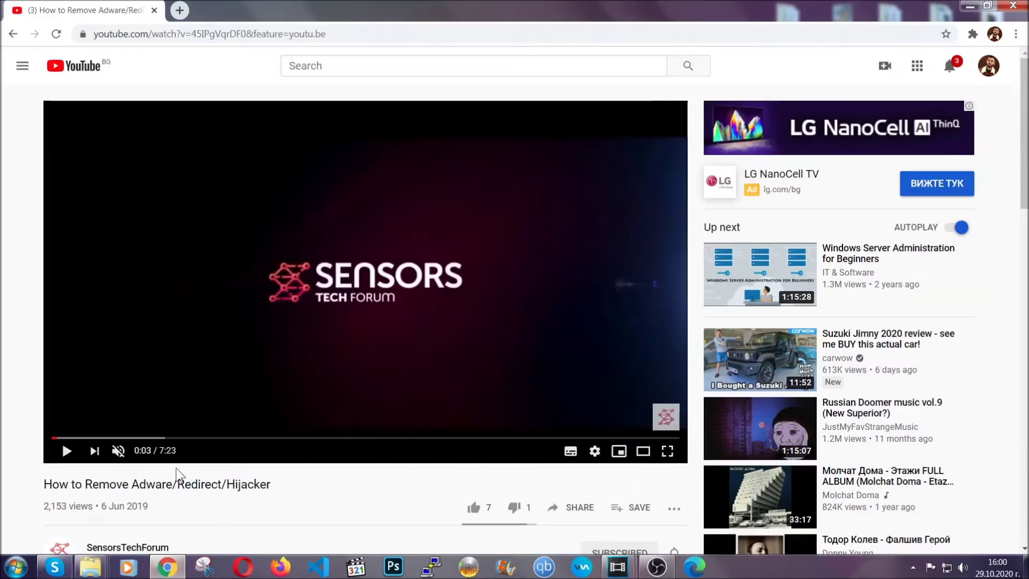
scroll(187, 348, down, 5)
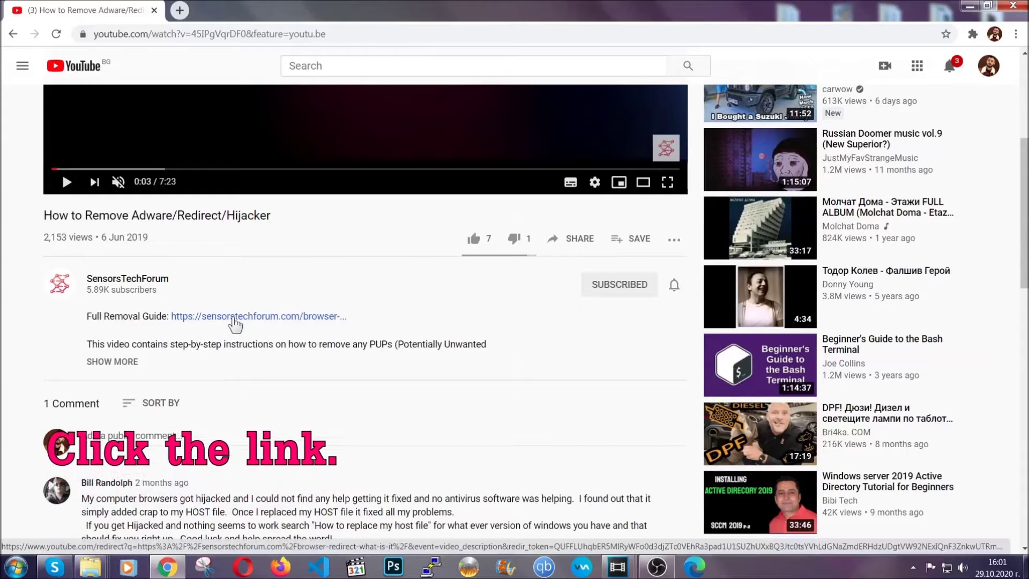
click(234, 320)
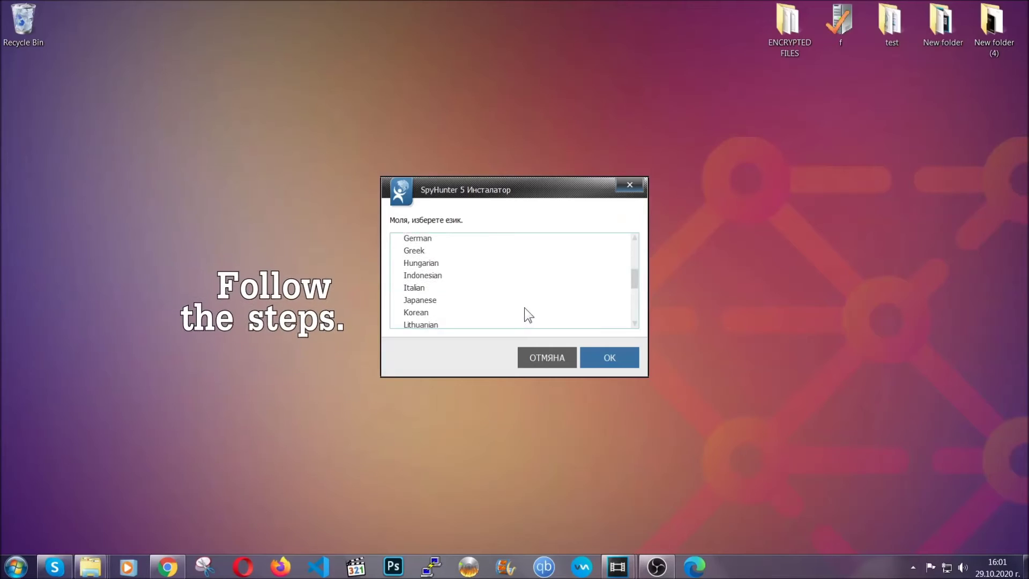
Choose English, accept the EULA and Privacy Policy, and start the SpyHunter 5 installation.
scroll(503, 312, down, 2)
scroll(523, 319, up, 2)
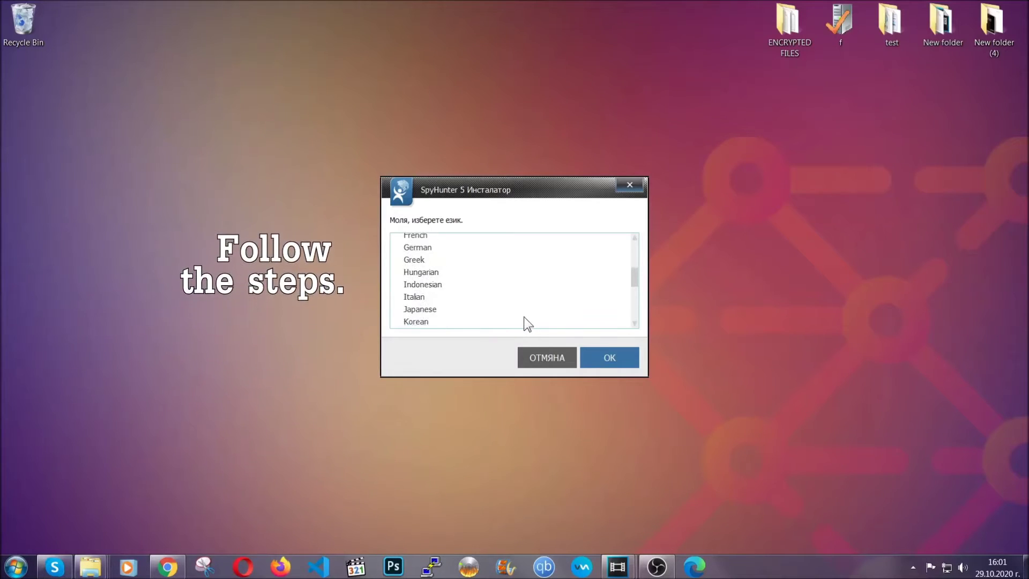
scroll(494, 308, up, 2)
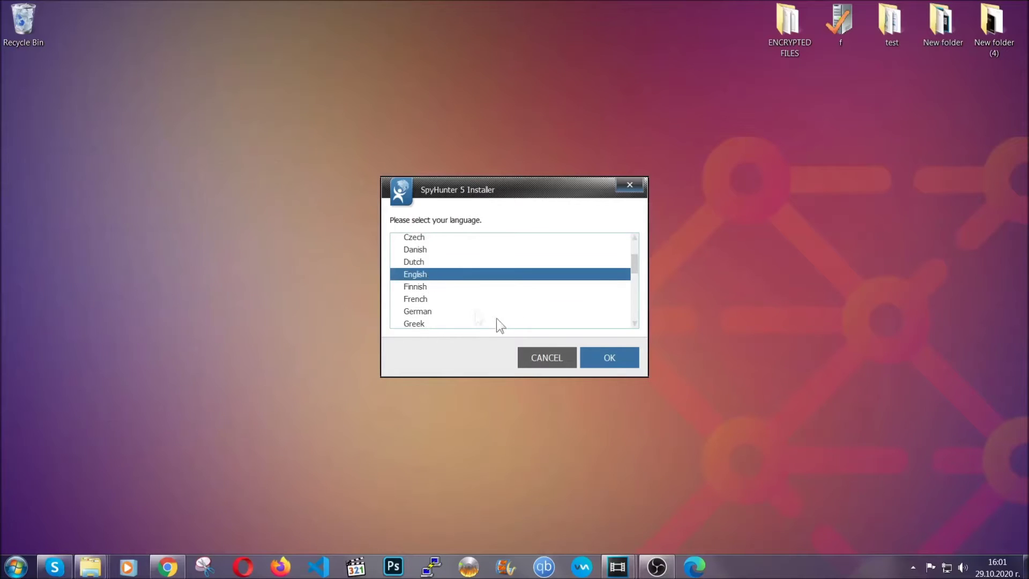
click(602, 356)
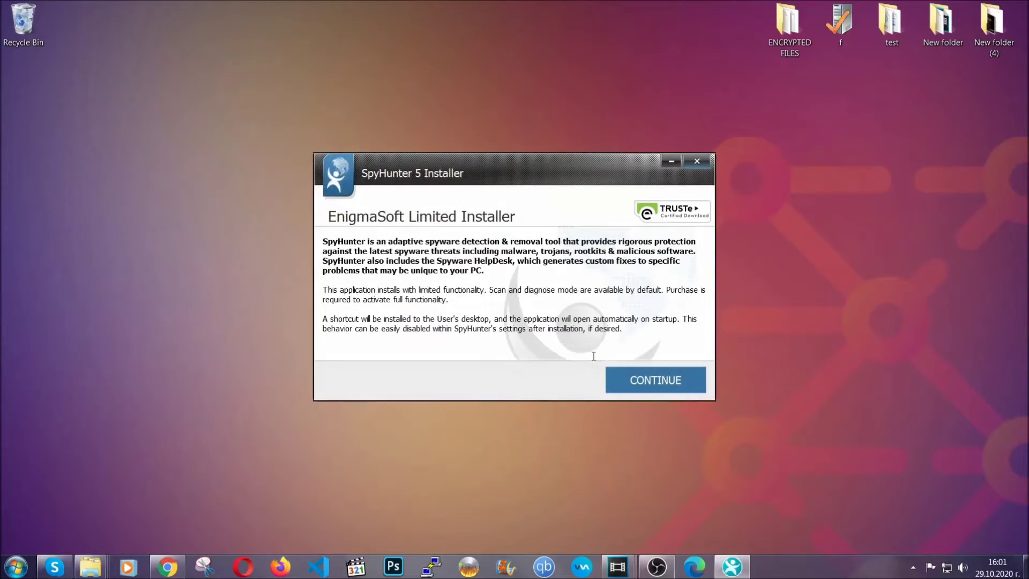
click(618, 378)
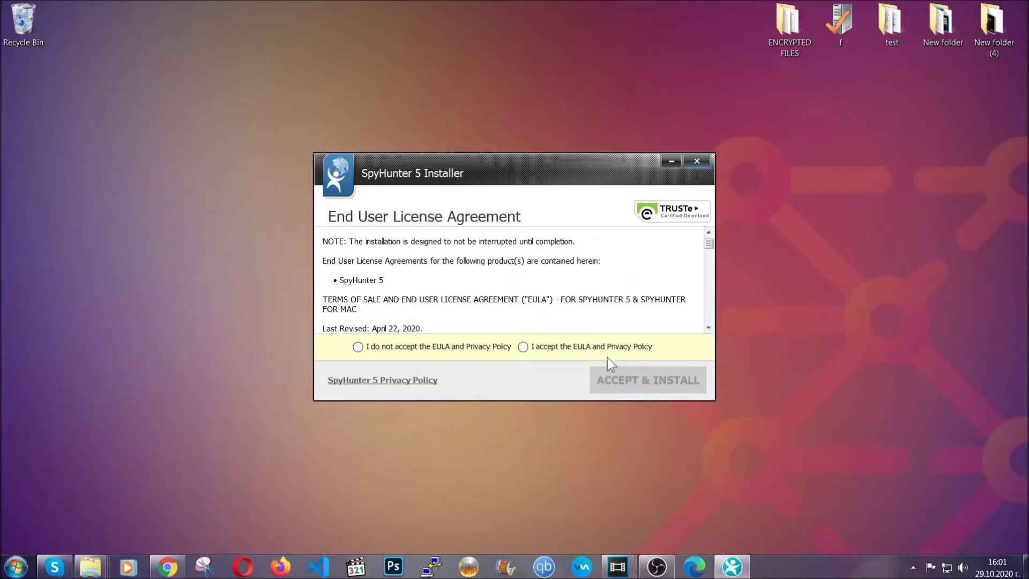
click(603, 346)
click(621, 378)
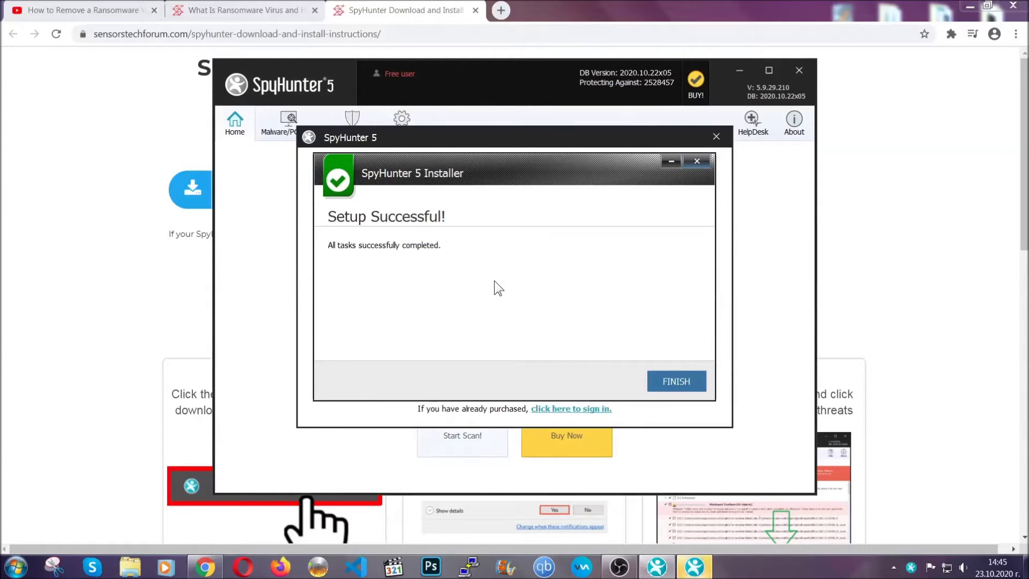
Finish the SpyHunter 5 setup so the program opens and scans the computer.
click(658, 382)
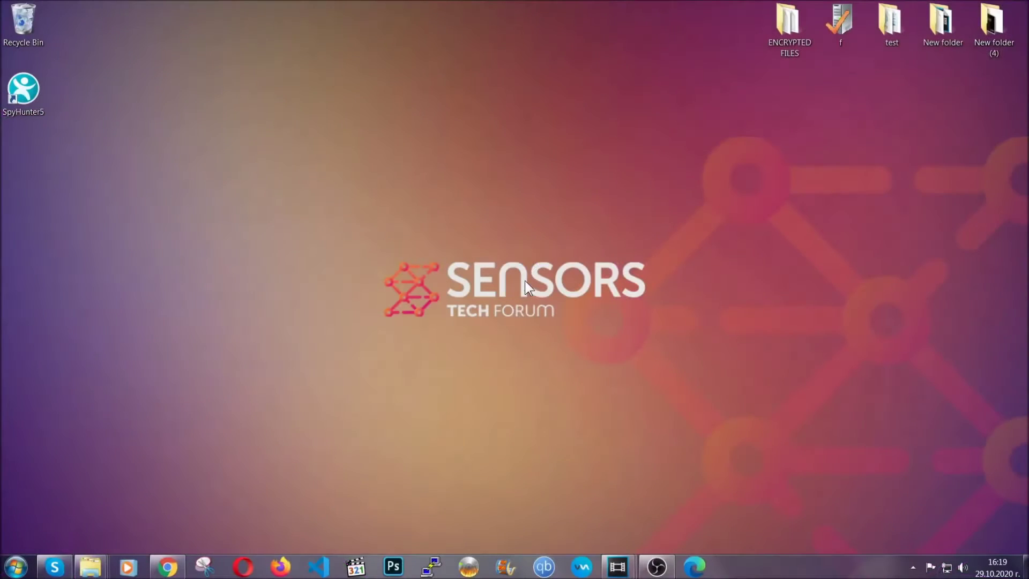
Uninstall SUSPICIOUS PROGRAM from the APPWIZ.CPL Programs and Features list and confirm success.
key(super+r)
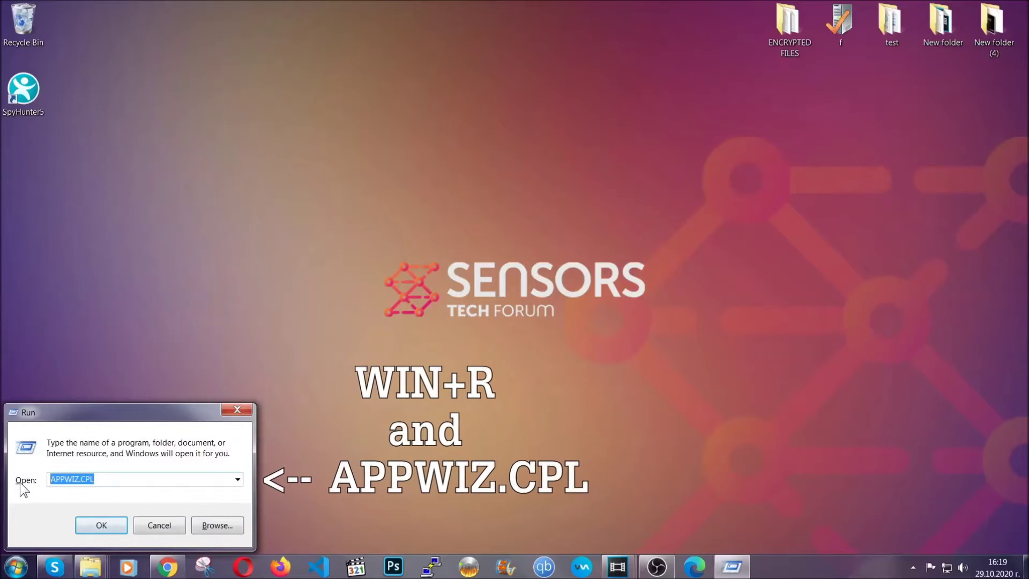
click(101, 523)
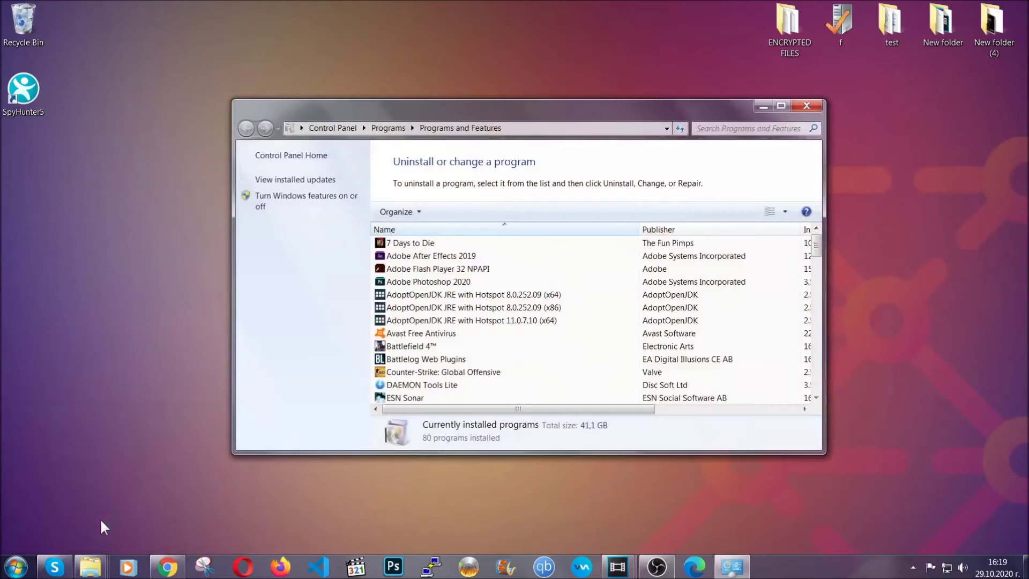
scroll(541, 289, down, 12)
scroll(548, 298, down, 10)
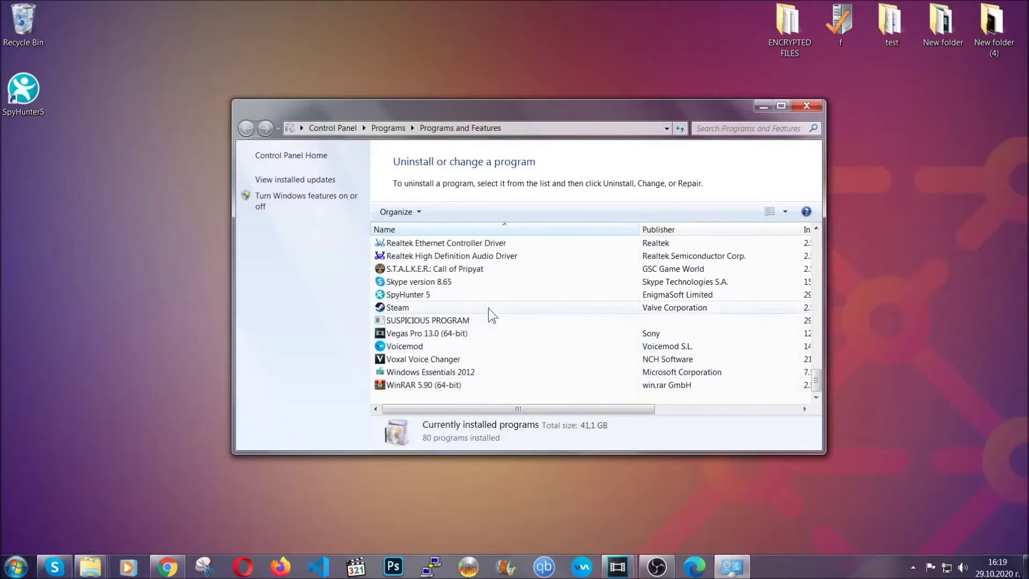
click(434, 322)
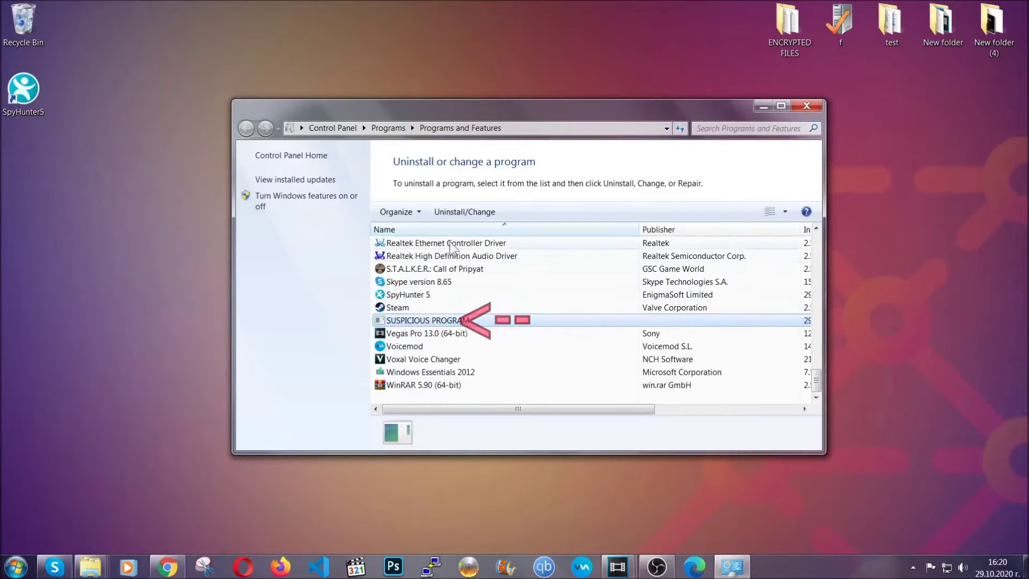
click(455, 211)
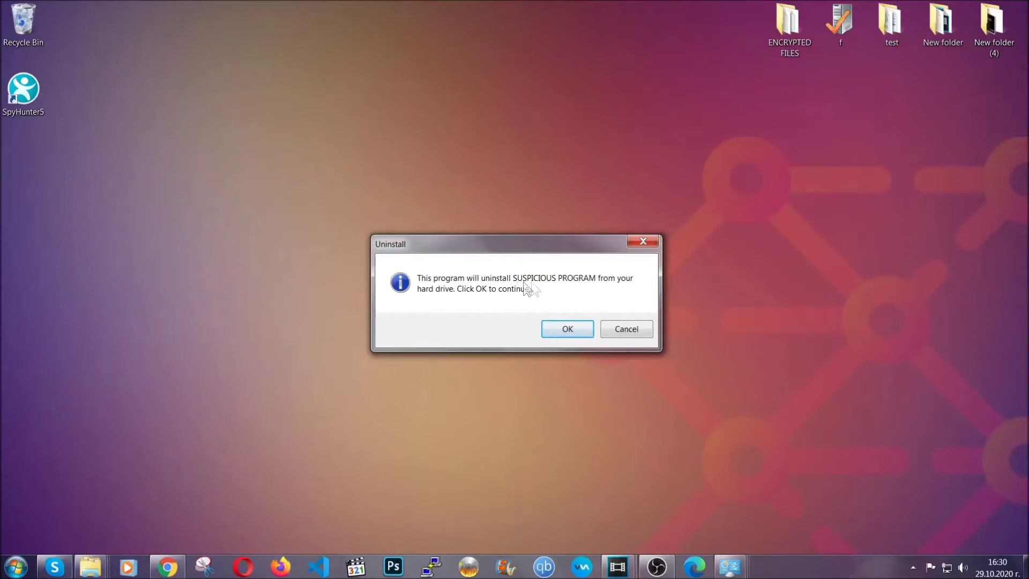
click(564, 335)
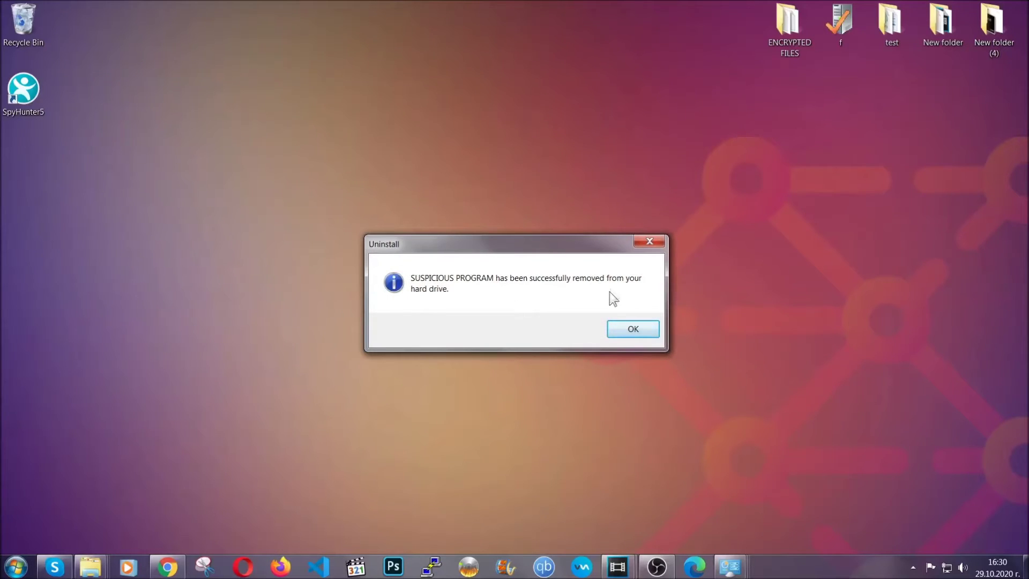
click(620, 329)
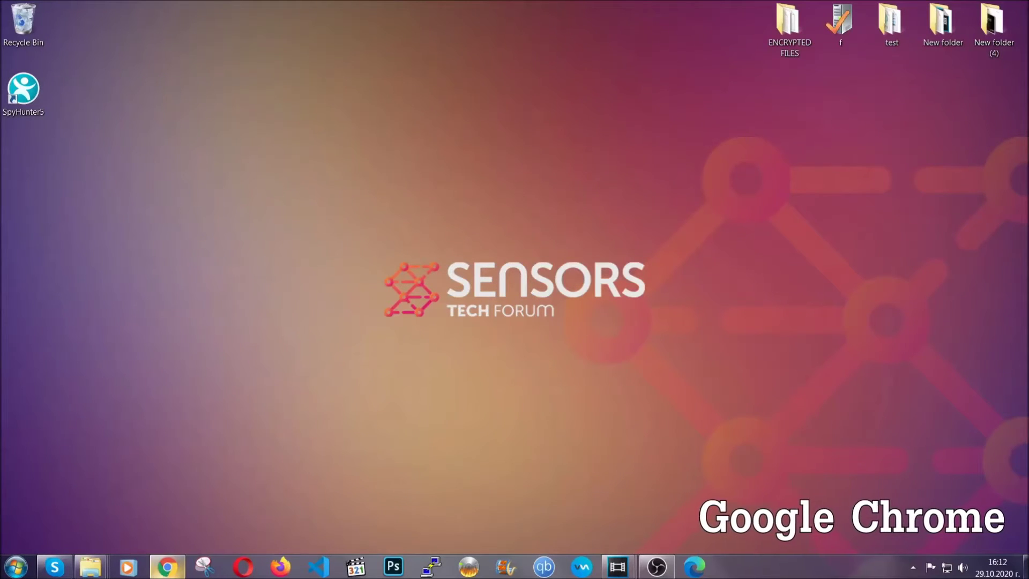
Load chrome://settings/clearBrowserData from Chrome's address bar.
click(171, 571)
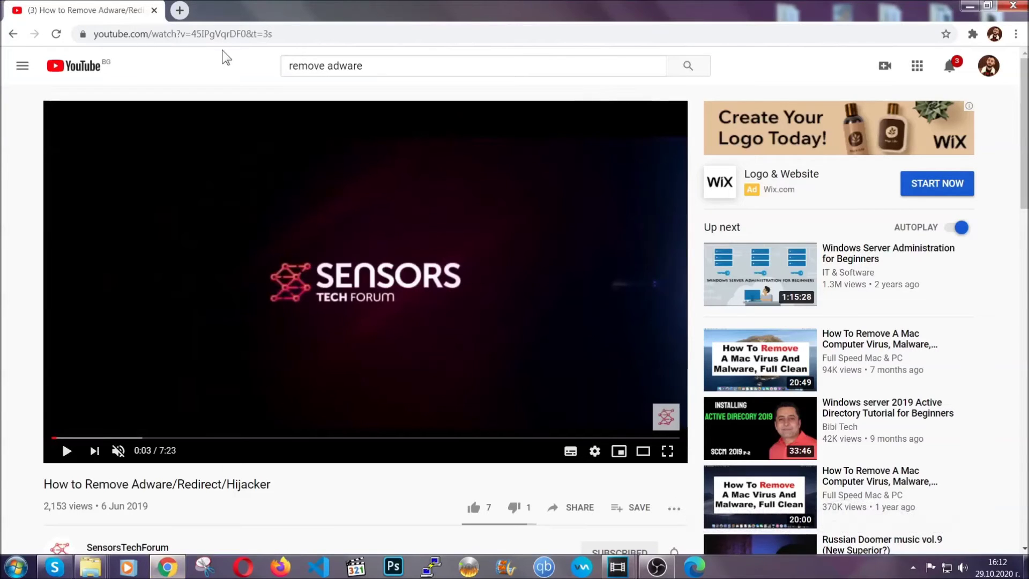
click(223, 34)
text(chro)
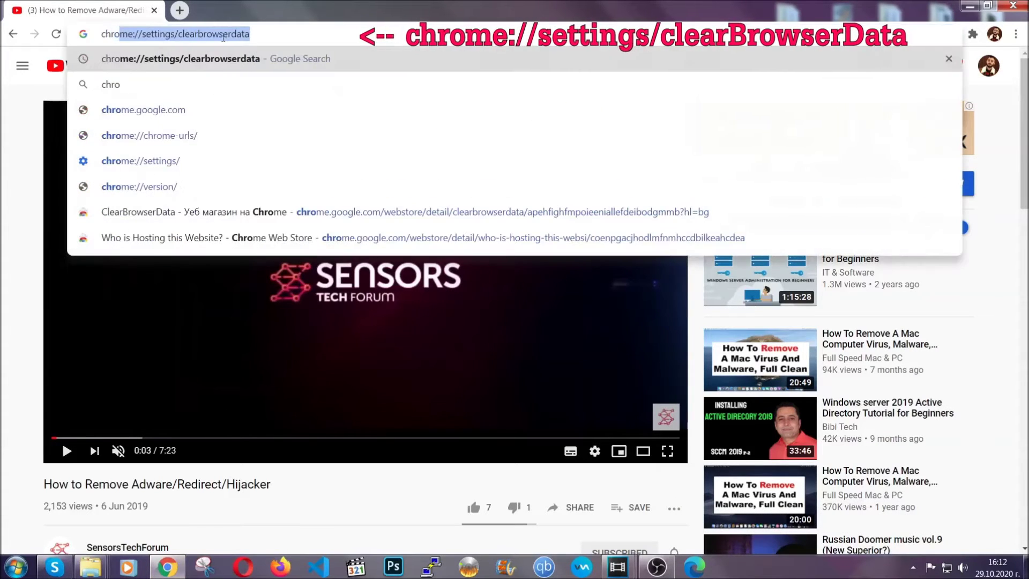
text(me:/)
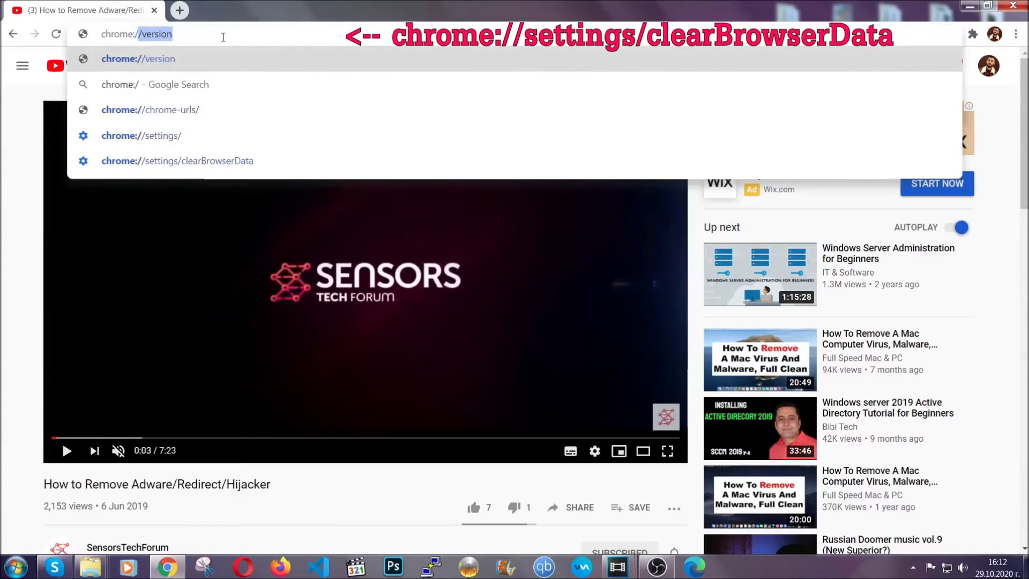
text(/setting)
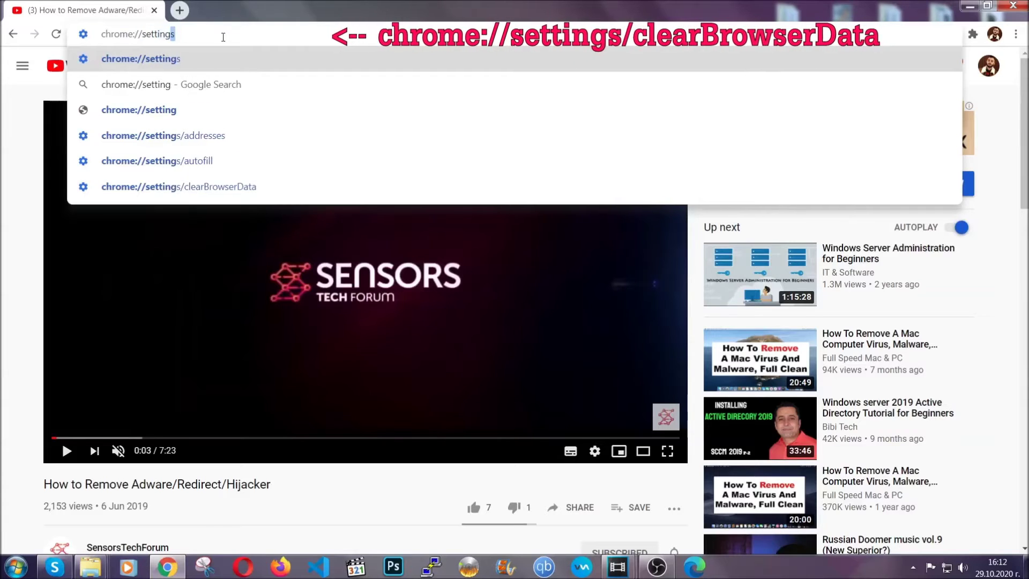
text(s/ce)
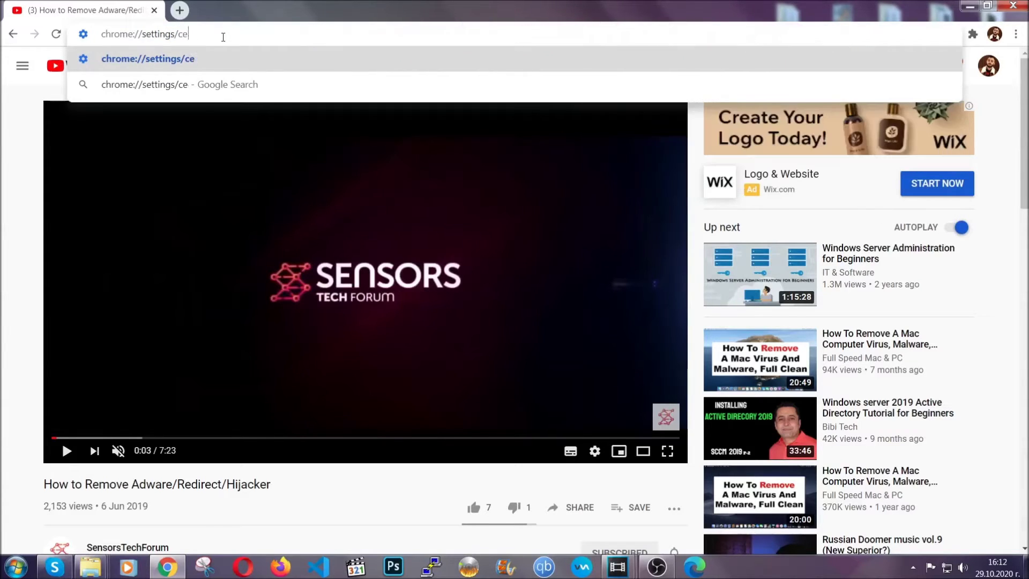
key(BackSpace)
text(lear)
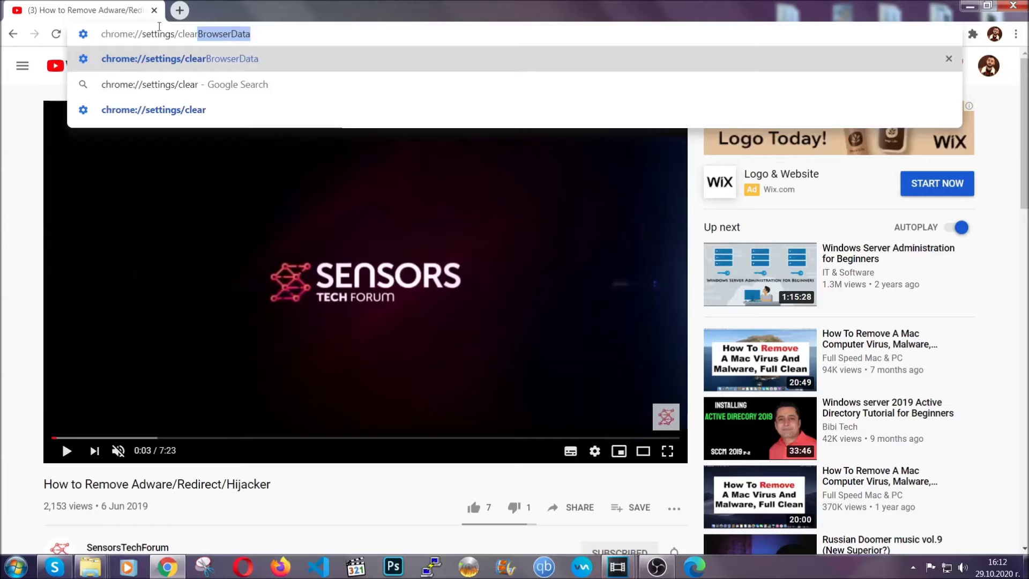
click(150, 60)
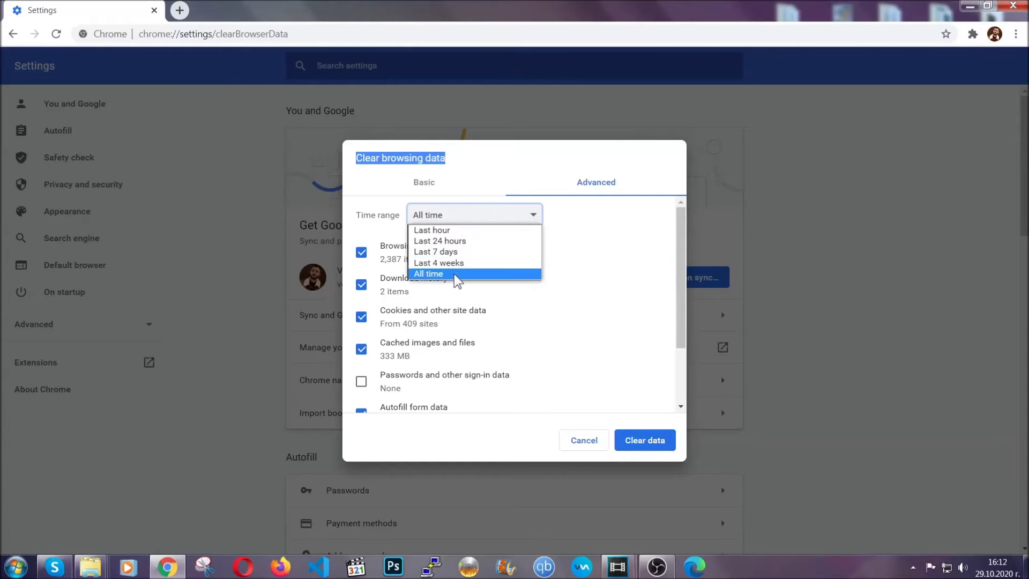
Clear Chrome's browsing data for All time with Passwords left unticked.
click(455, 274)
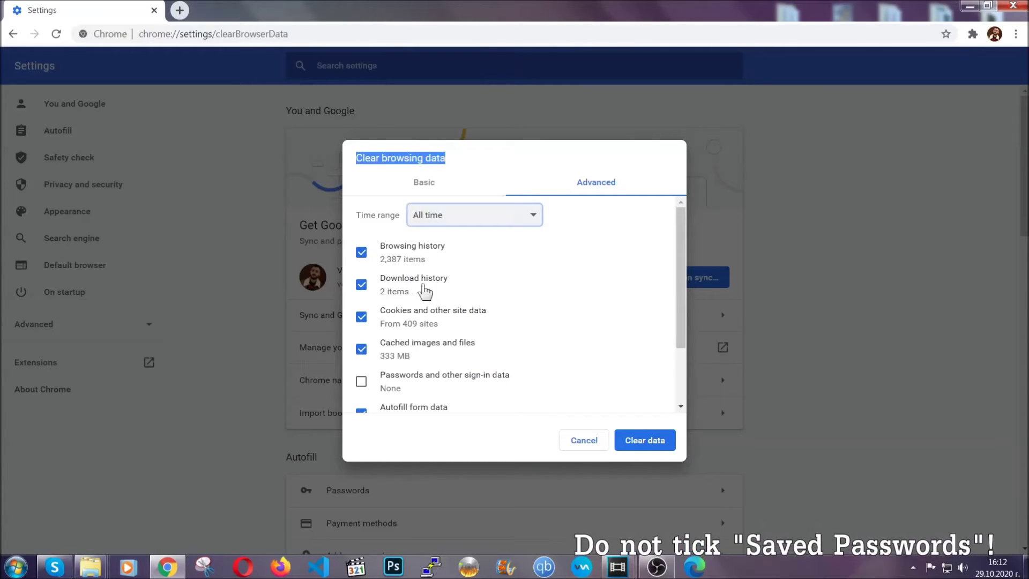
scroll(408, 349, down, 3)
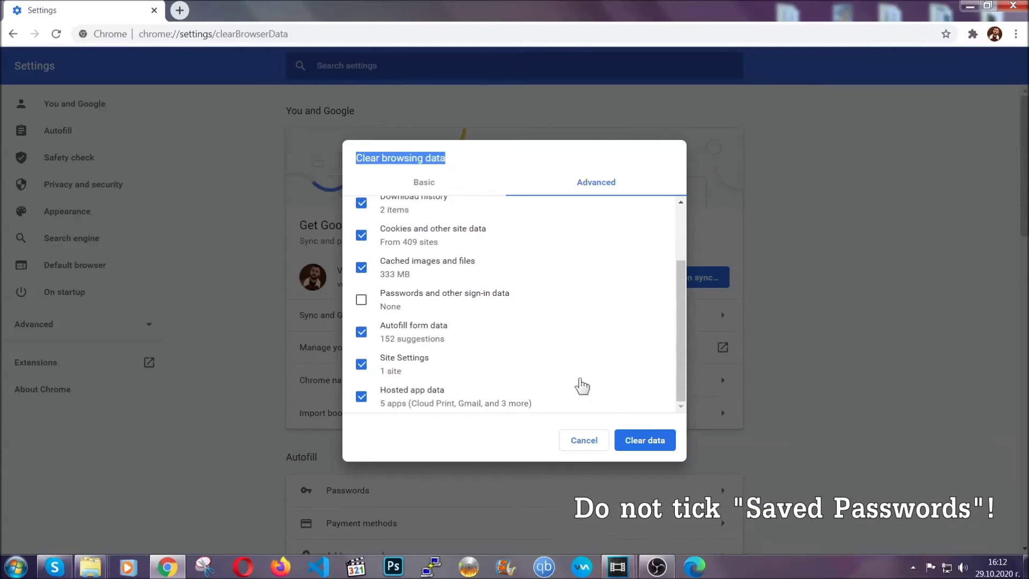
click(632, 437)
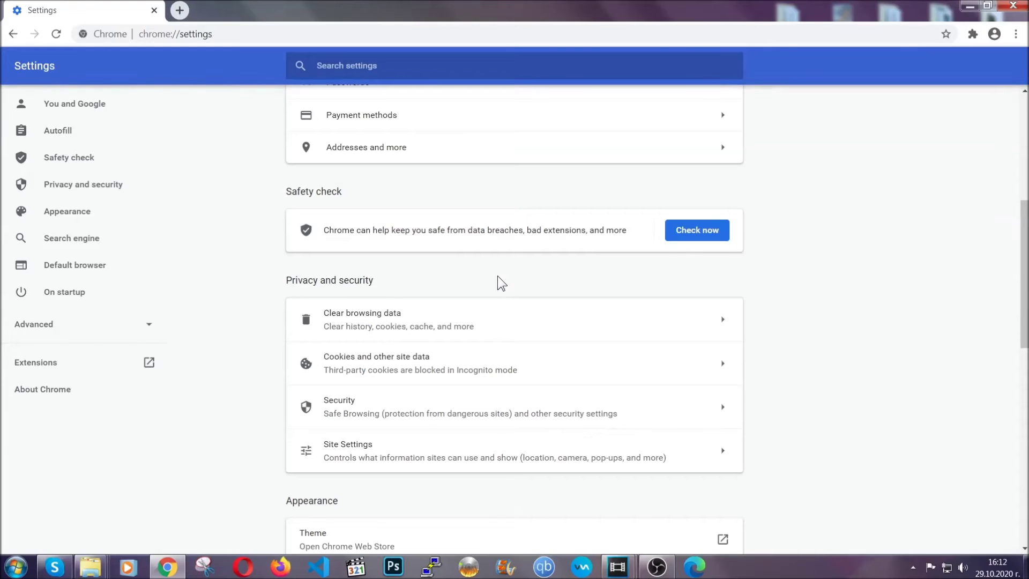
Remove Bulk Media Downloader on Chrome's Extensions page, close the feedback tab, and minimize Chrome.
click(1015, 35)
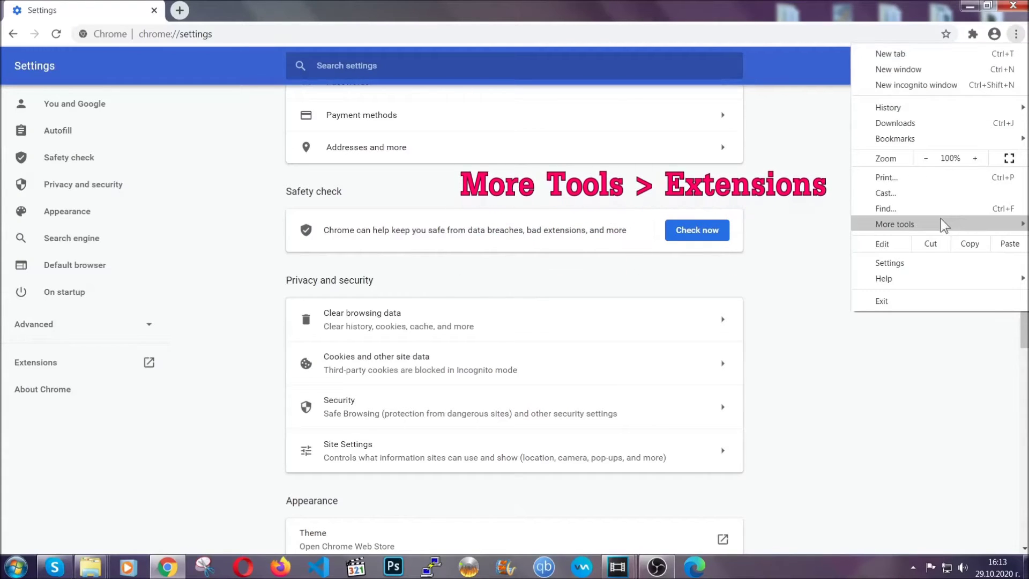
mouse_move(895, 224)
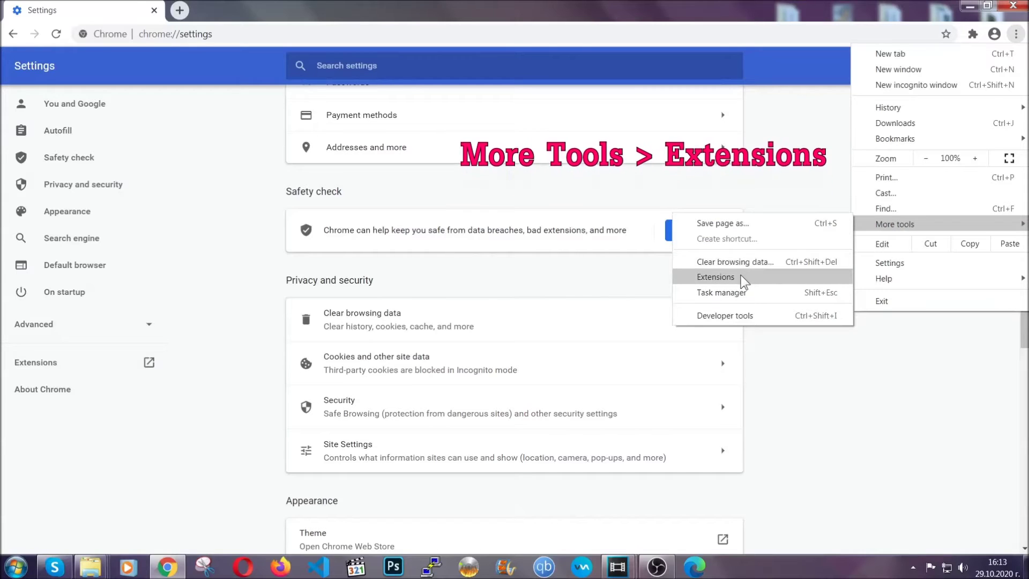
click(743, 280)
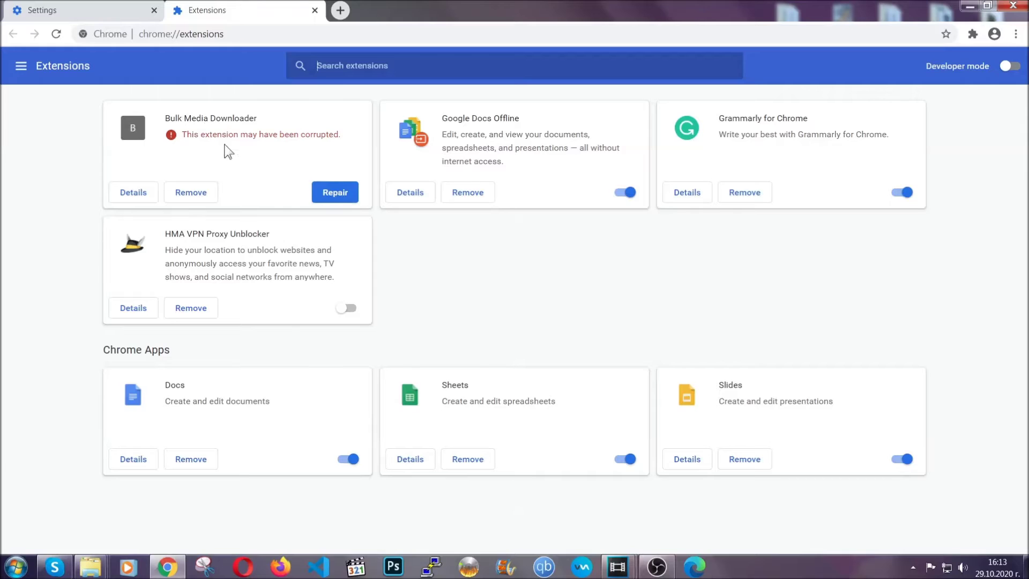
click(199, 192)
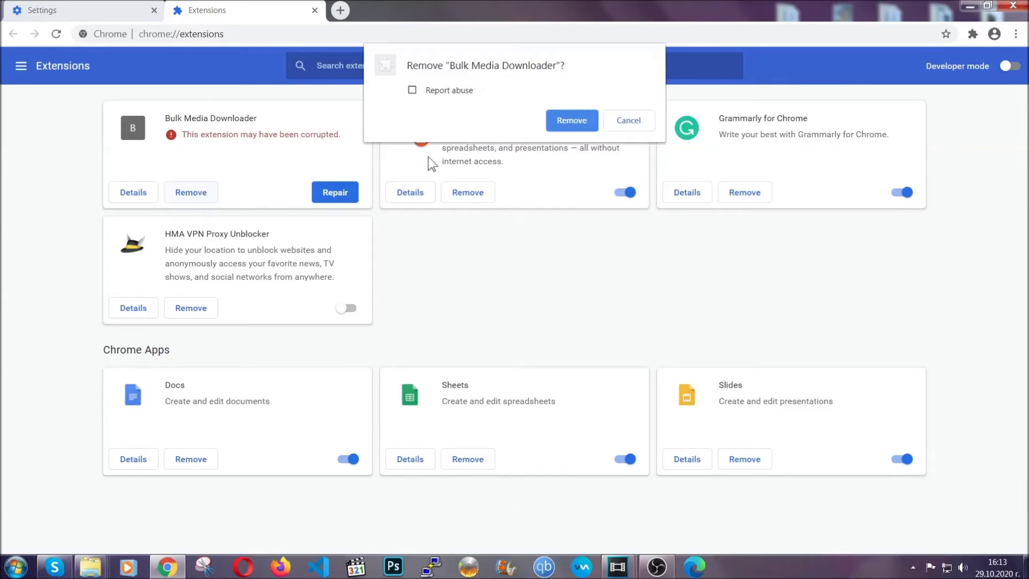
click(555, 119)
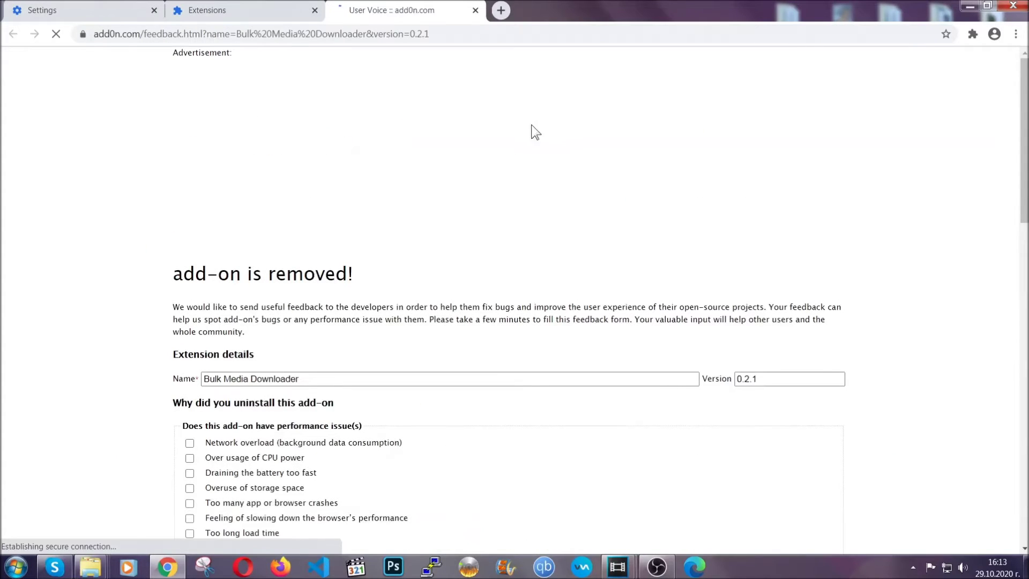
click(262, 11)
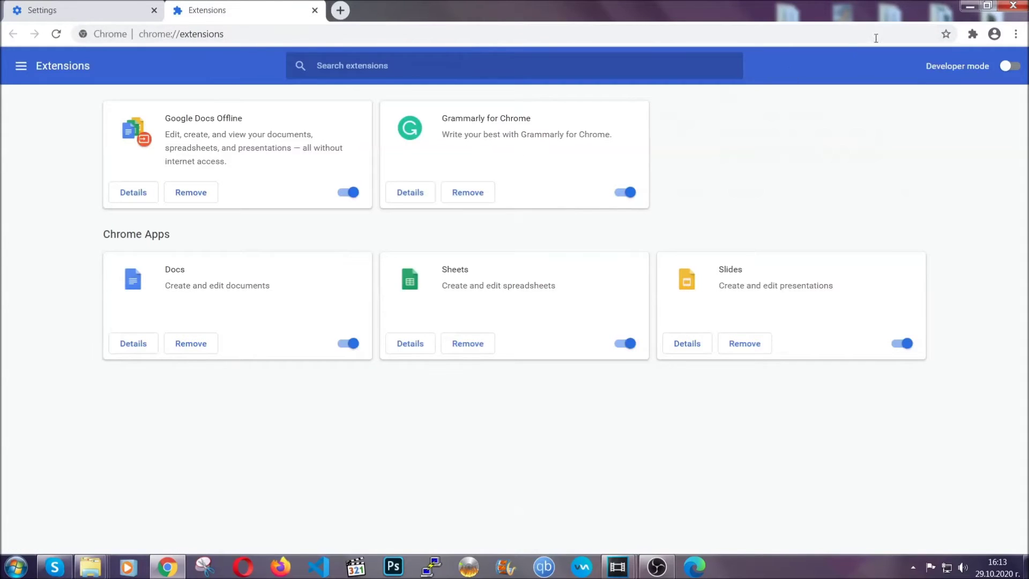
click(962, 5)
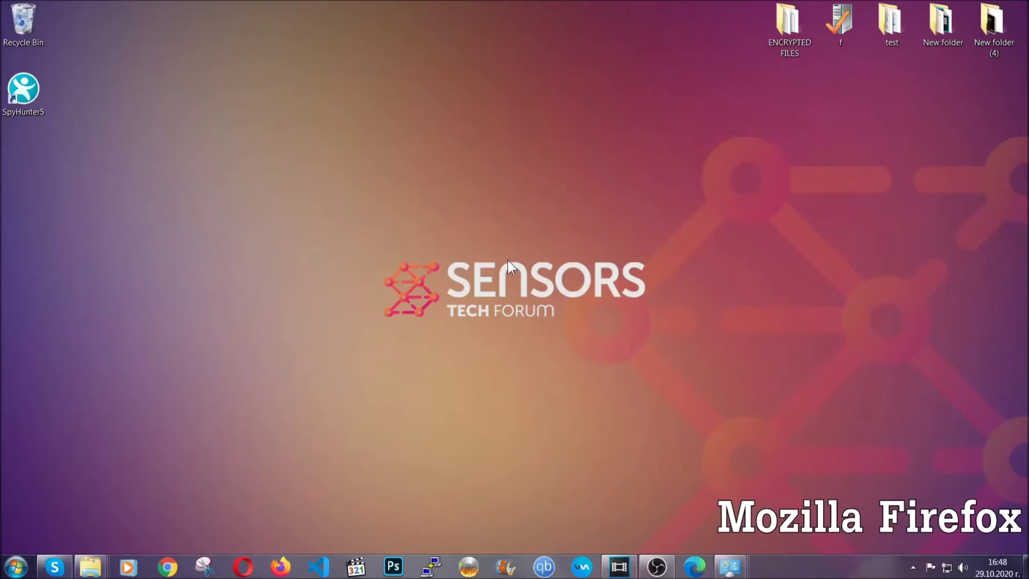
Launch Firefox and load about:support.
click(280, 565)
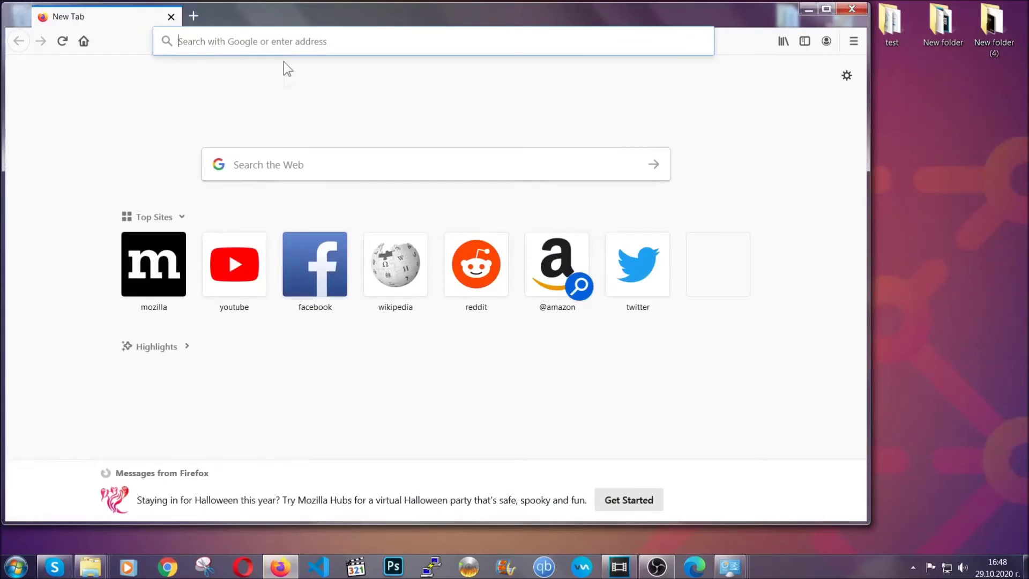
click(281, 41)
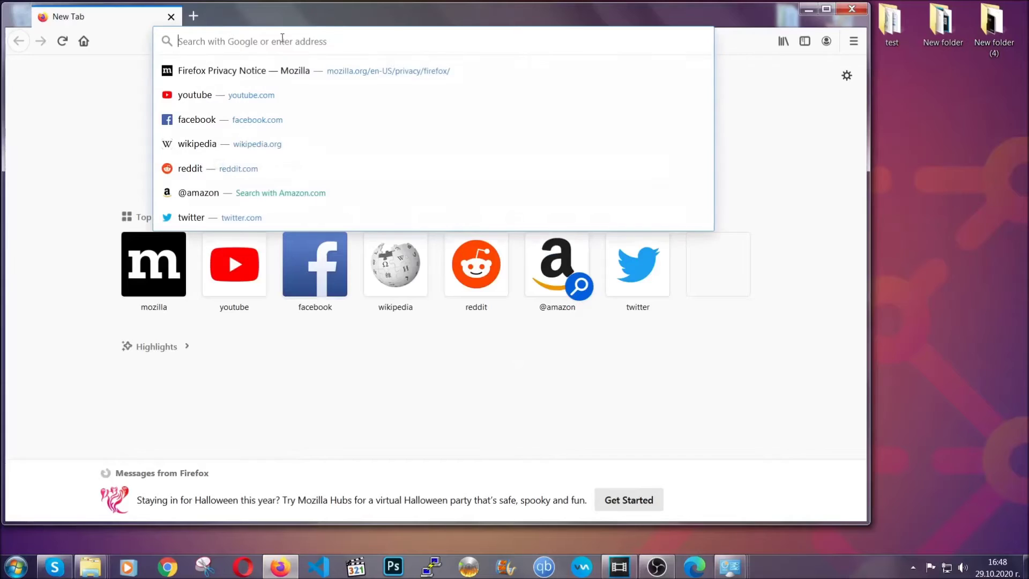
text(about)
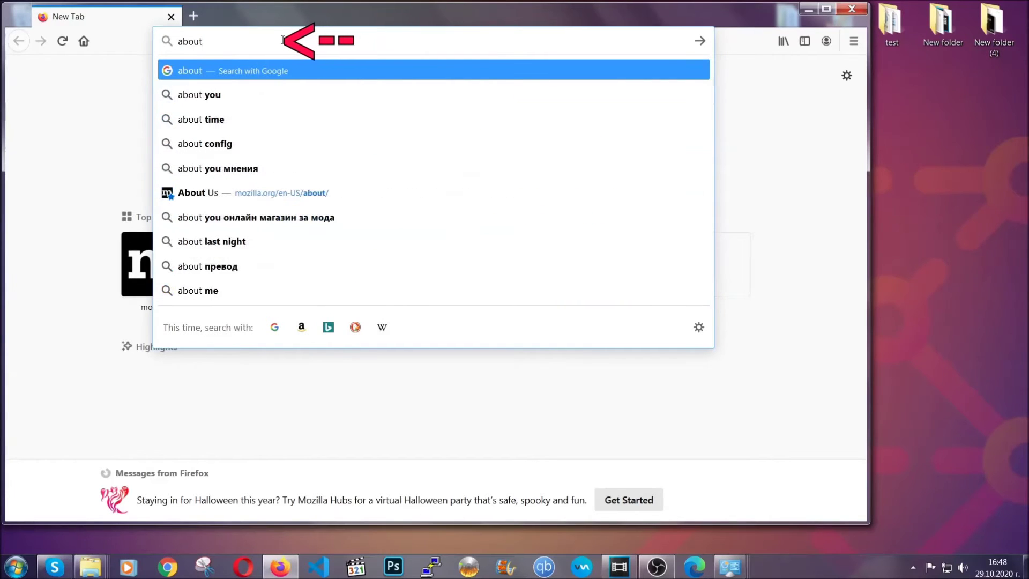
text(:support)
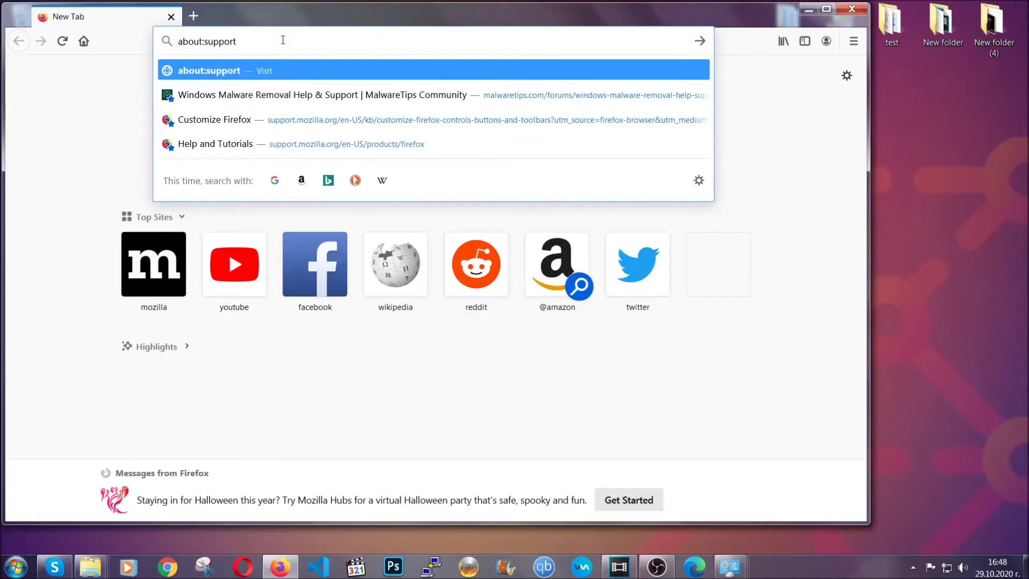
key(Return)
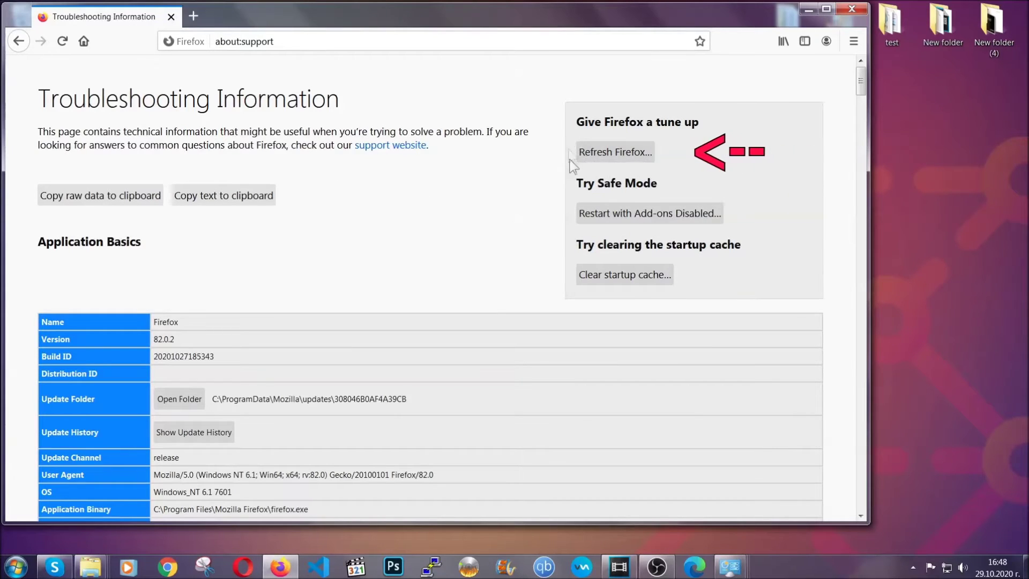
Run Refresh Firefox, finish the Import Wizard, and minimize the Firefox window.
click(608, 157)
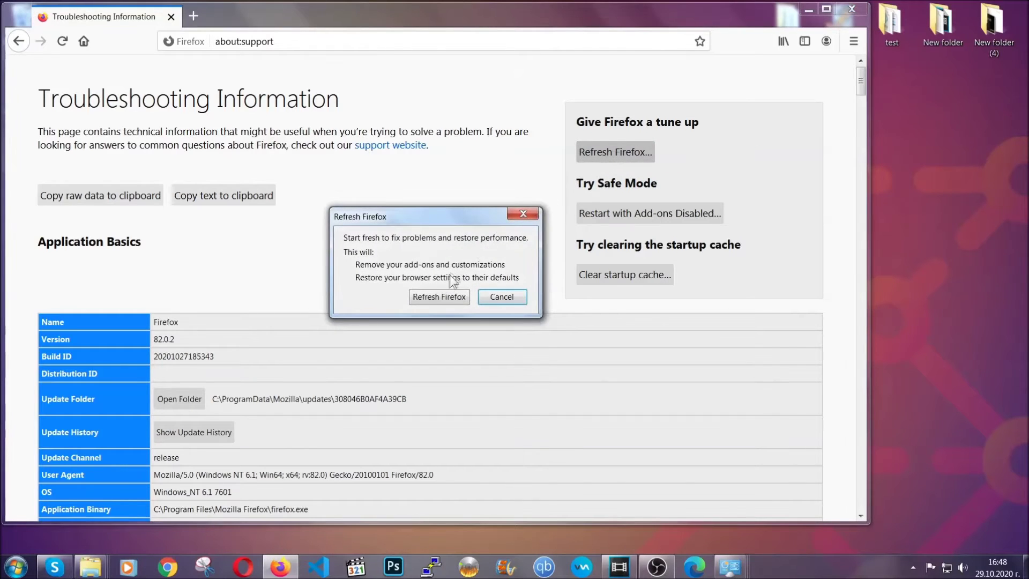
click(437, 298)
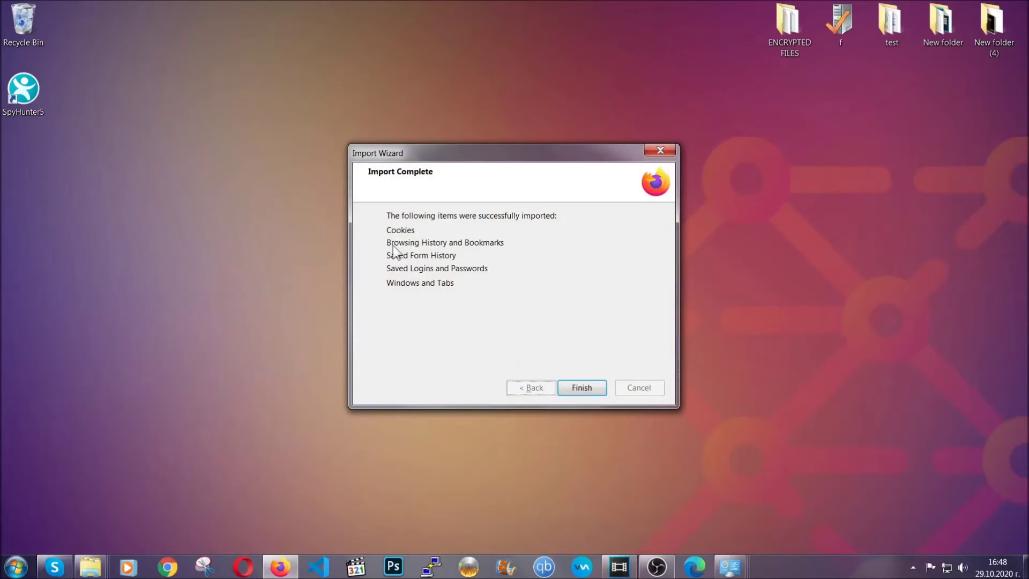
click(582, 388)
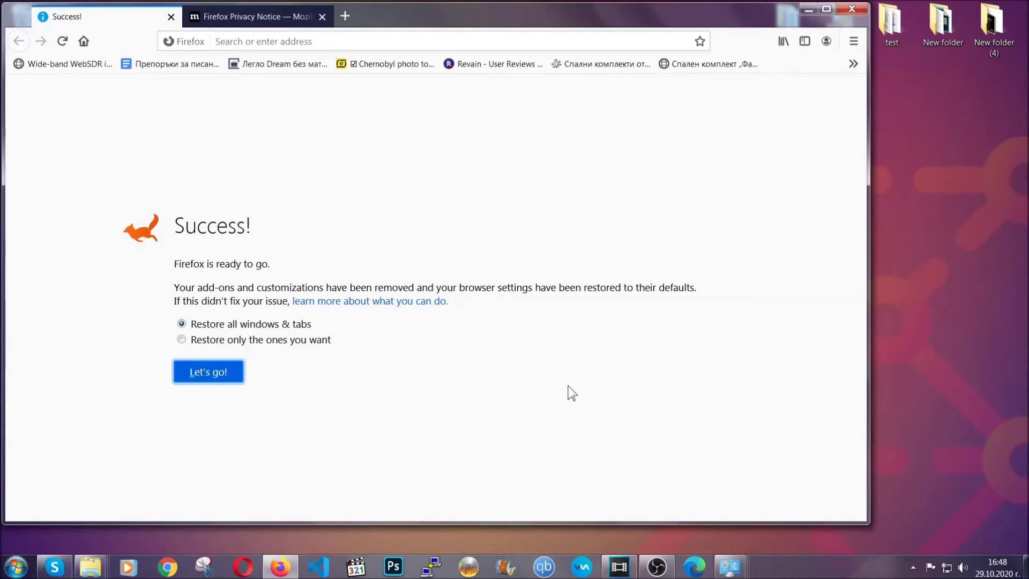
click(806, 10)
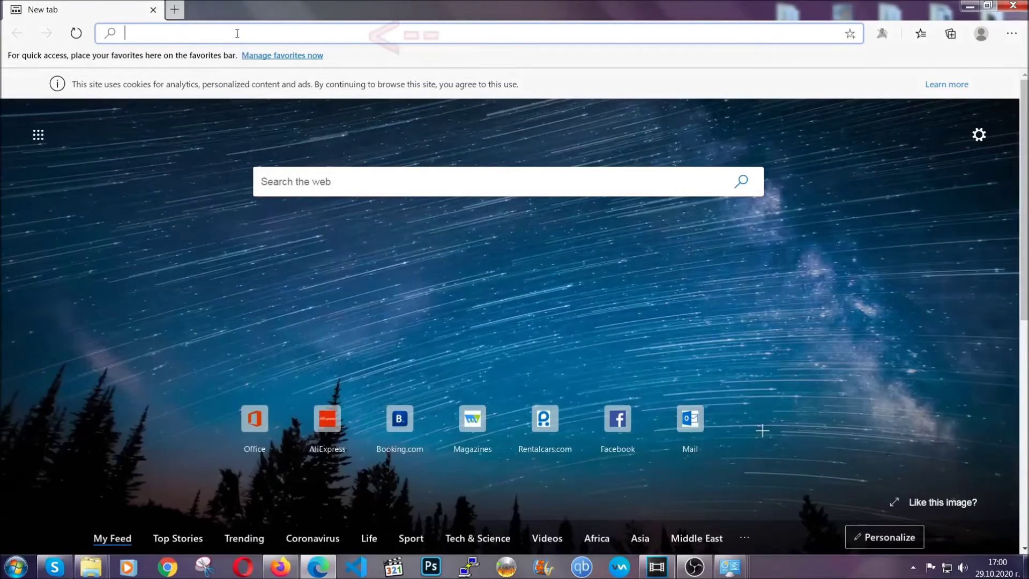
Clear Edge's browsing data for All time via edge://settings/clearBrowserData.
text(edge:)
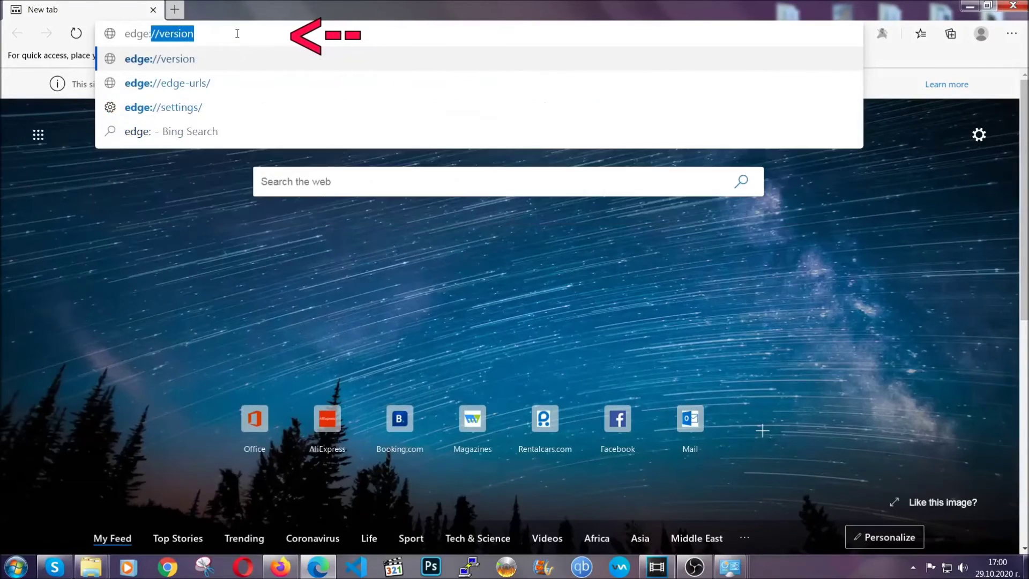
text(//setting)
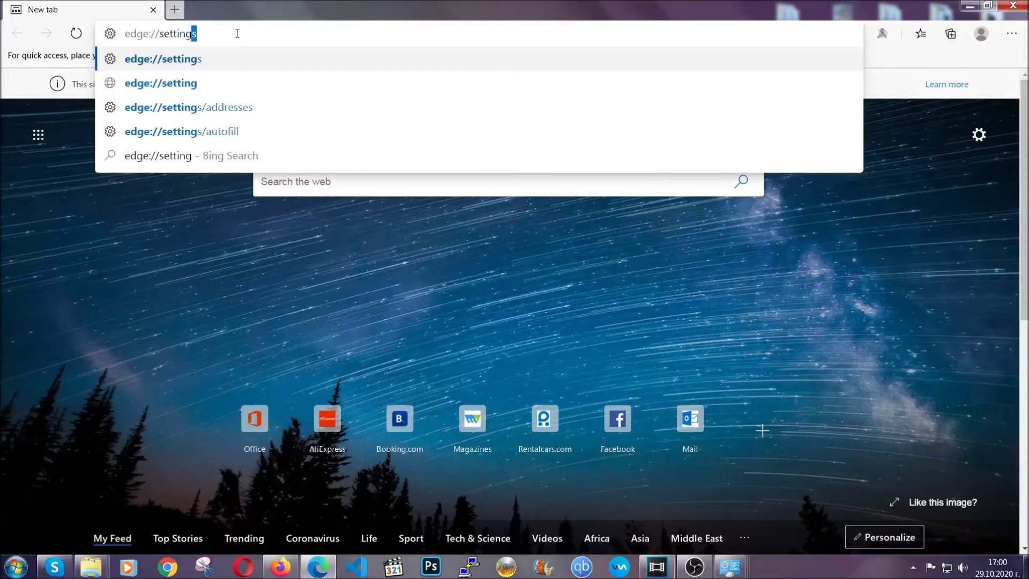
text(s/cle)
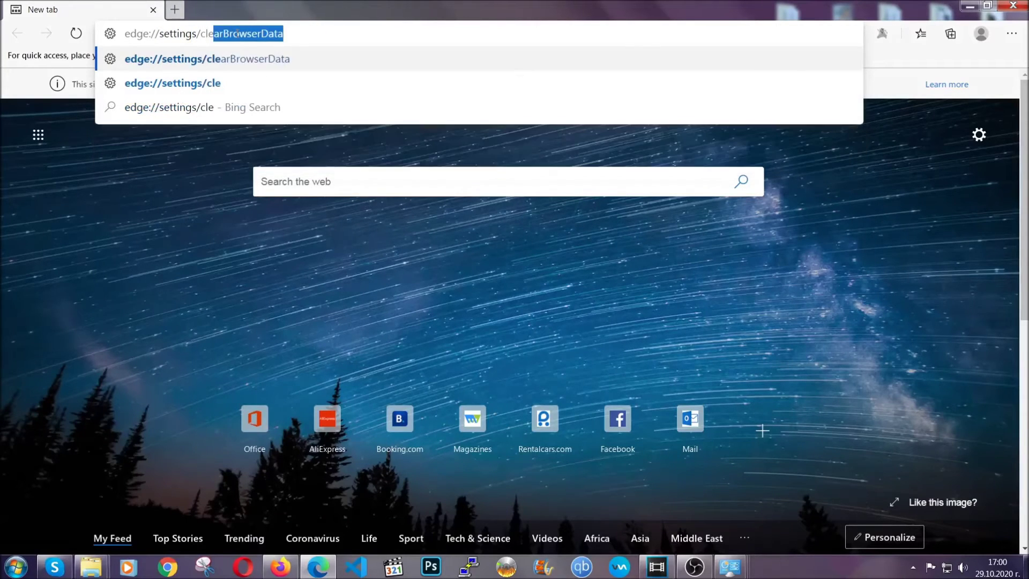
text(arBrow)
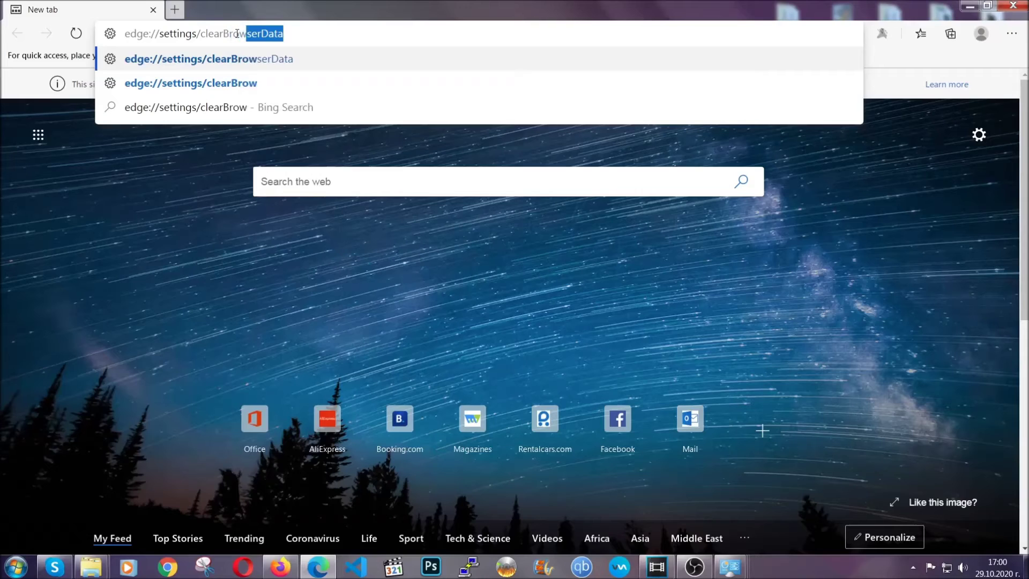
text(serData)
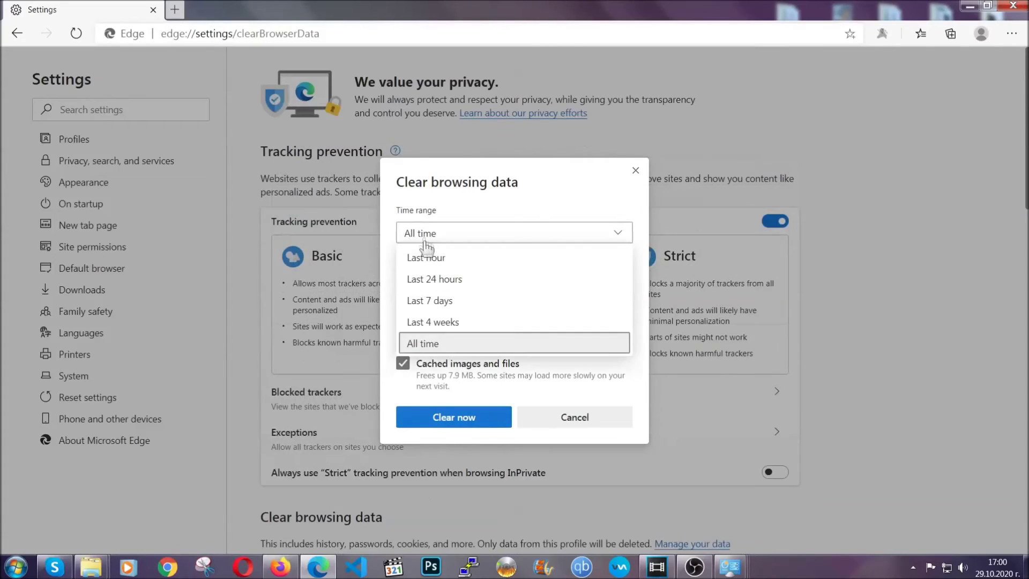
click(425, 342)
scroll(433, 326, down, 3)
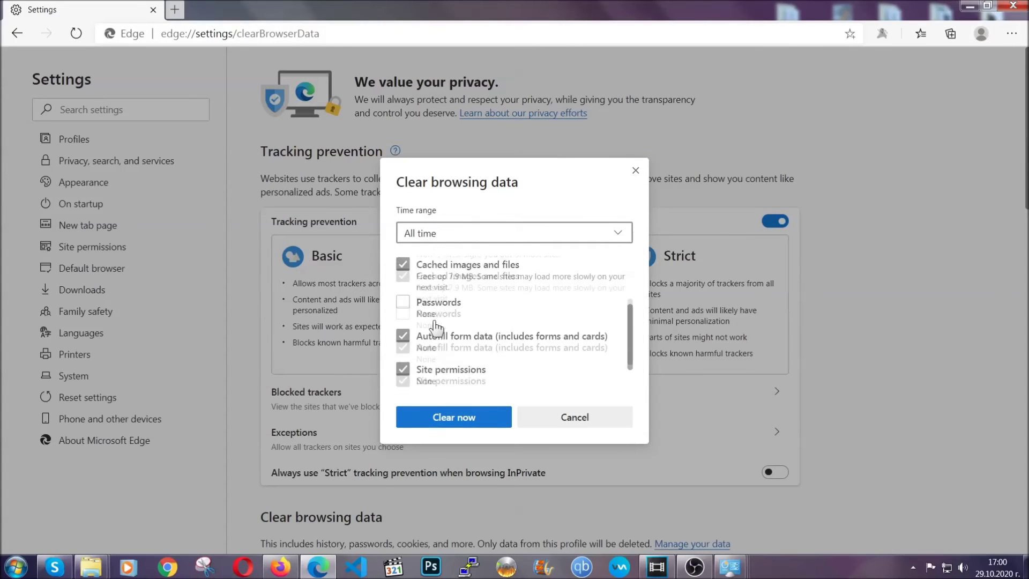
click(448, 422)
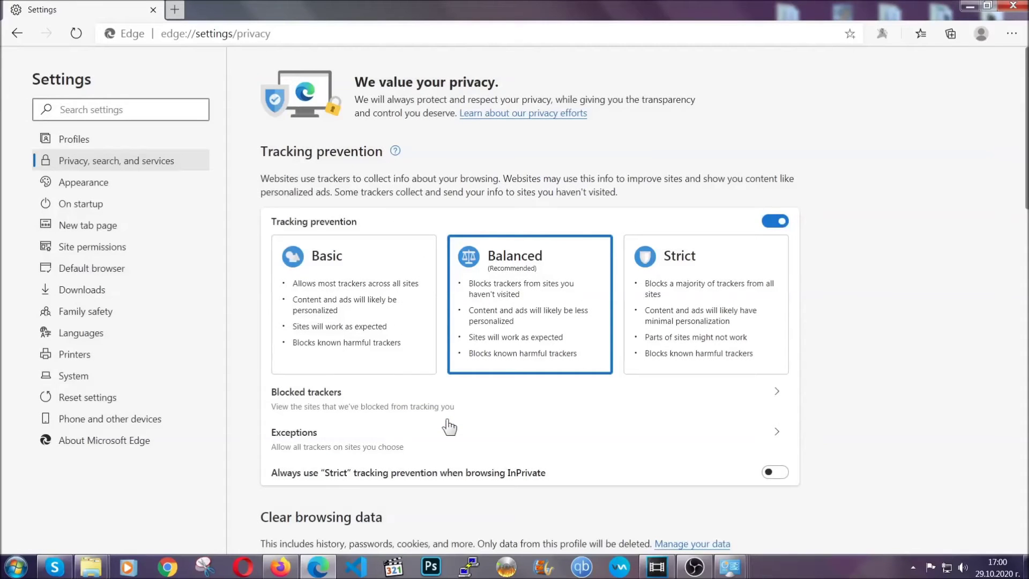
Remove the single extension from Edge's Extensions page, confirm, then close Edge.
click(1011, 35)
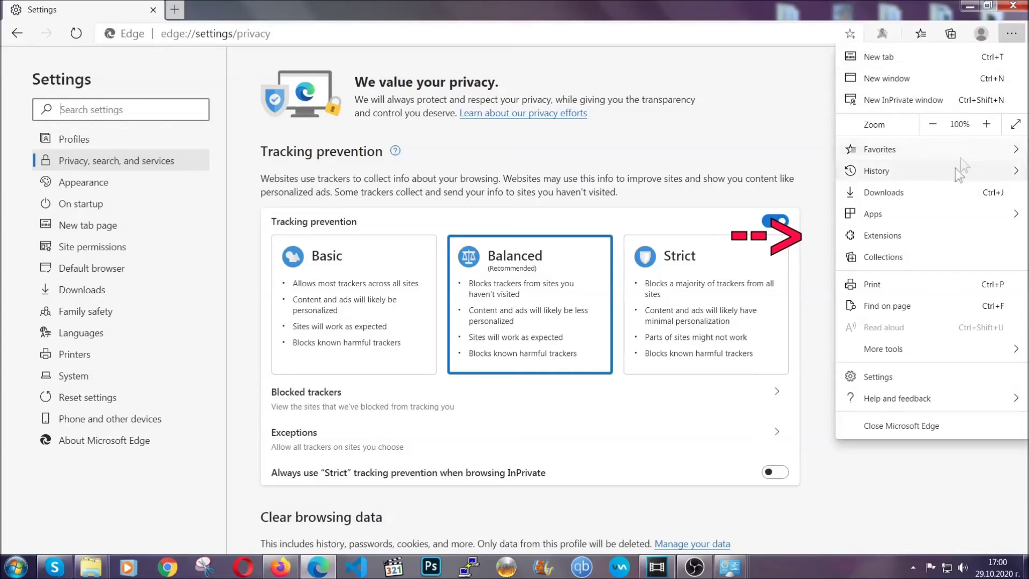
click(937, 229)
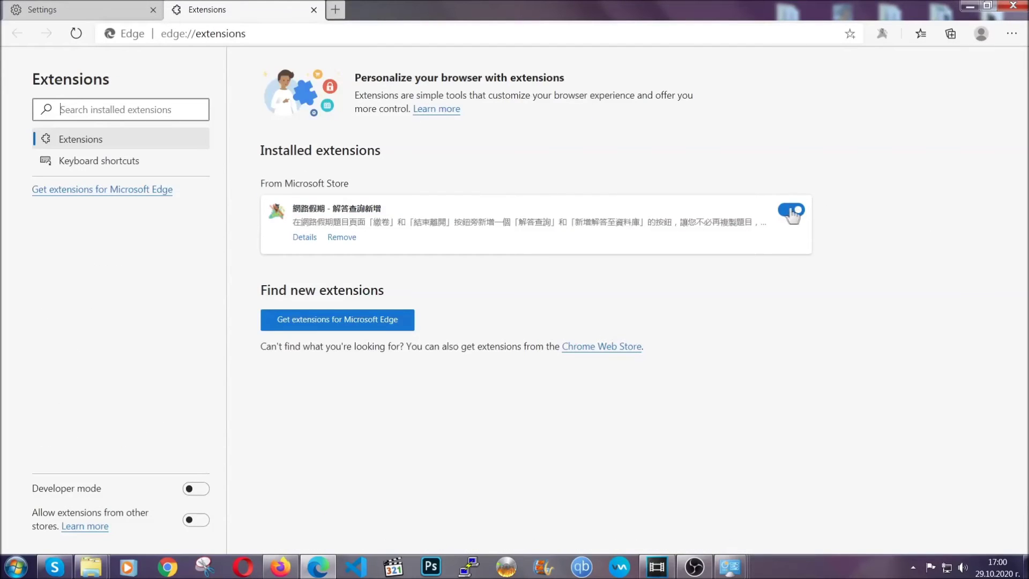
click(335, 239)
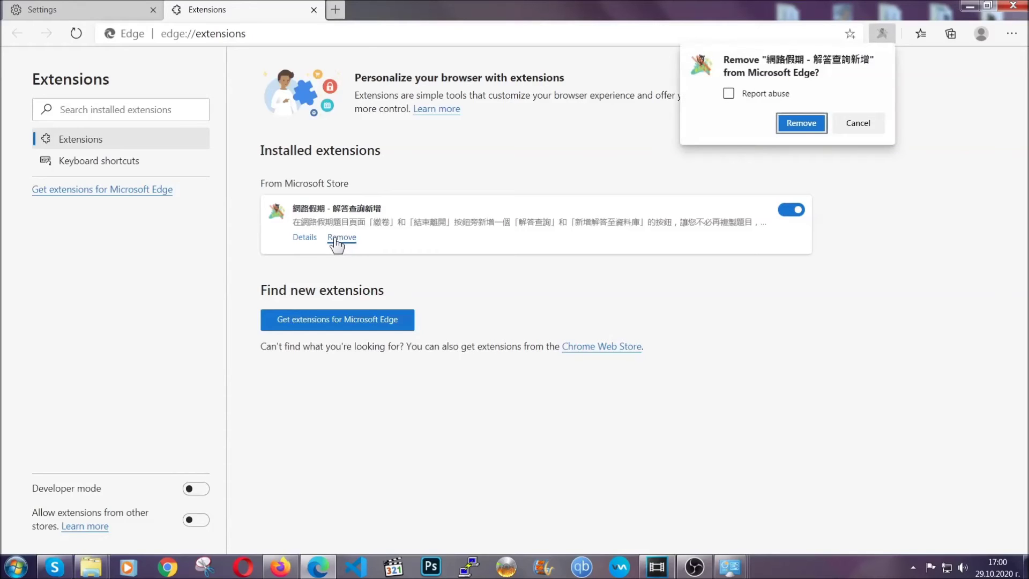
click(799, 124)
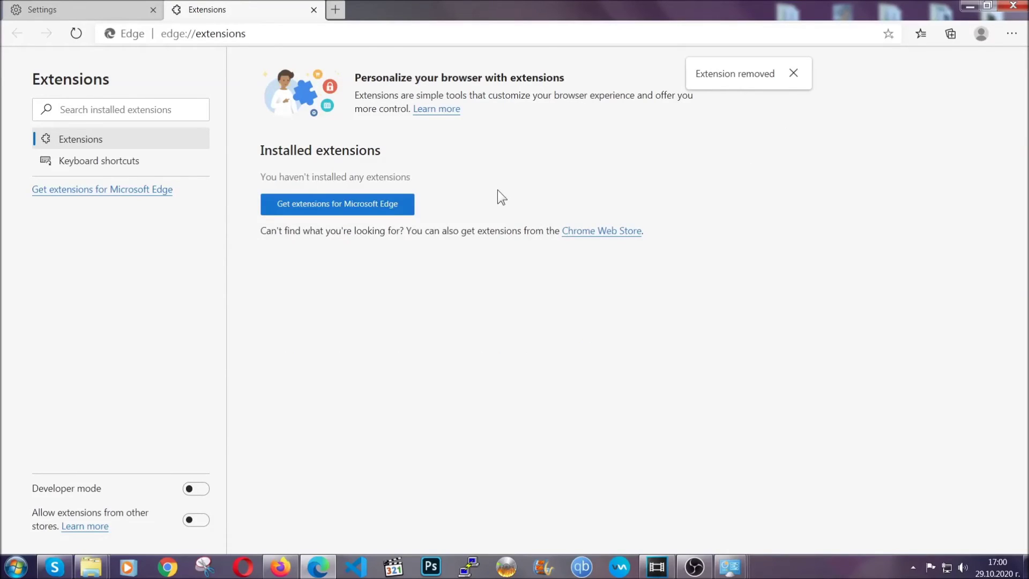
click(1024, 6)
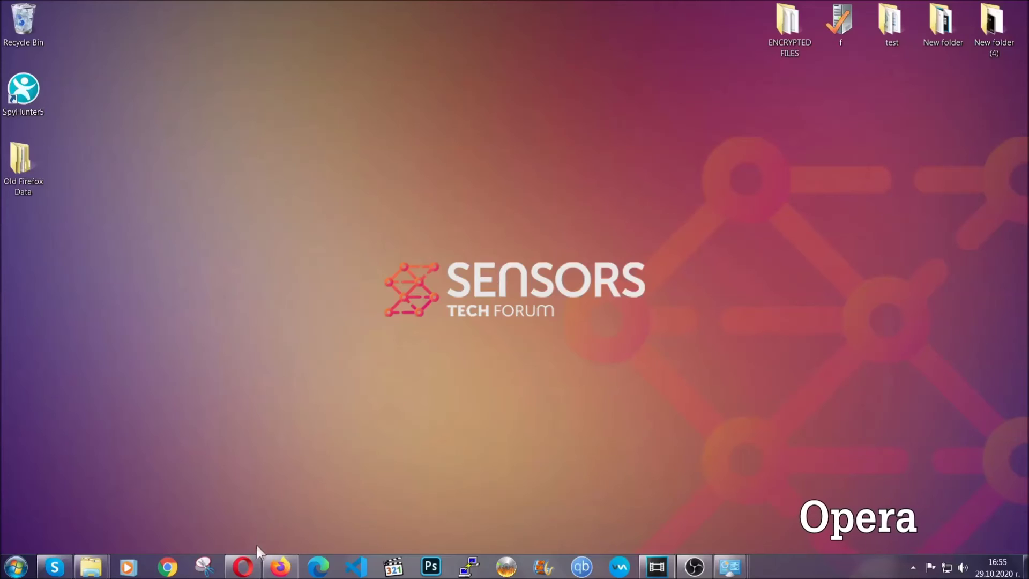
Launch Opera and go to opera://settings/clearBrowserData.
click(251, 566)
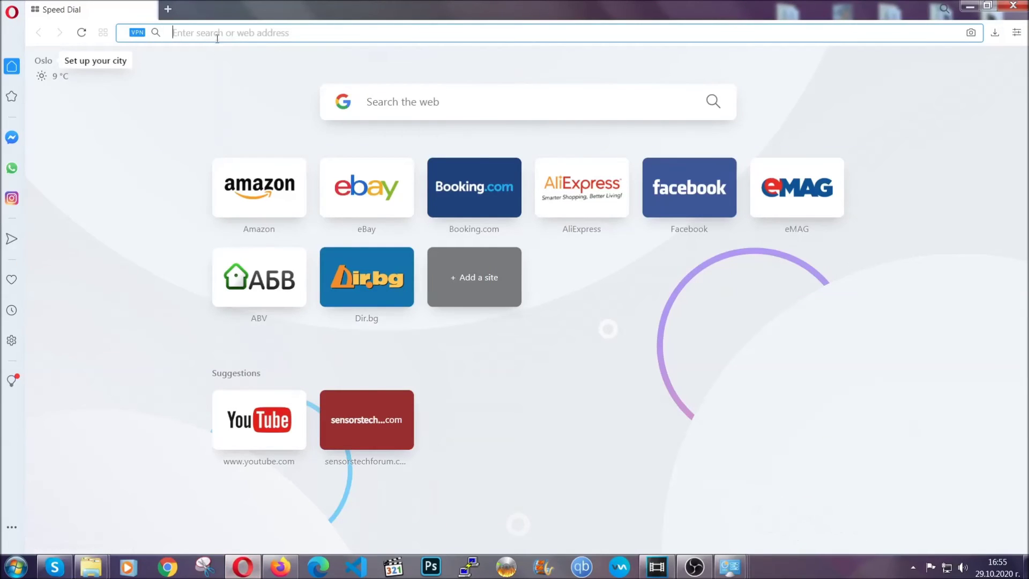
text(opera)
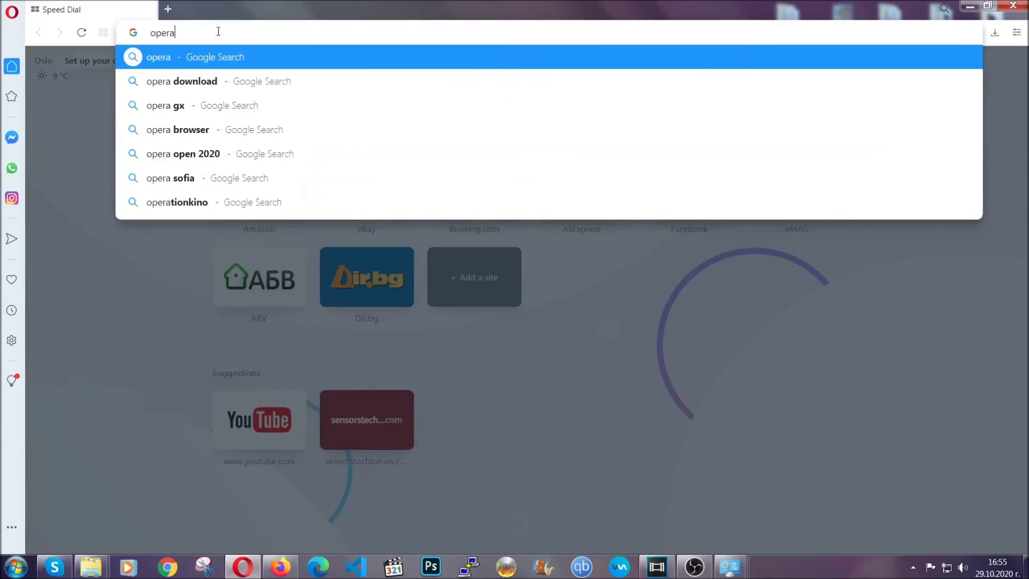
text(://se)
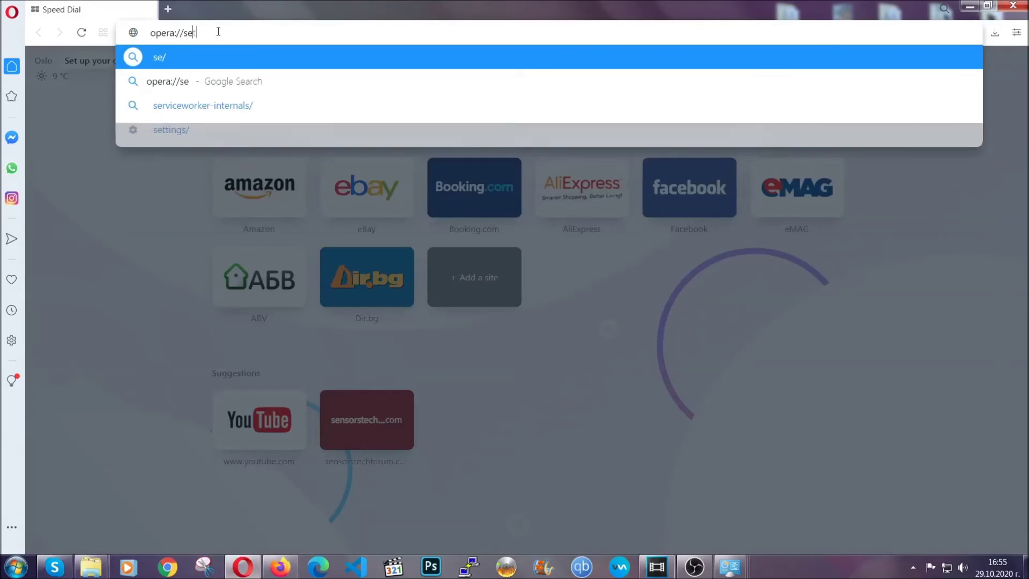
text(ttings/c)
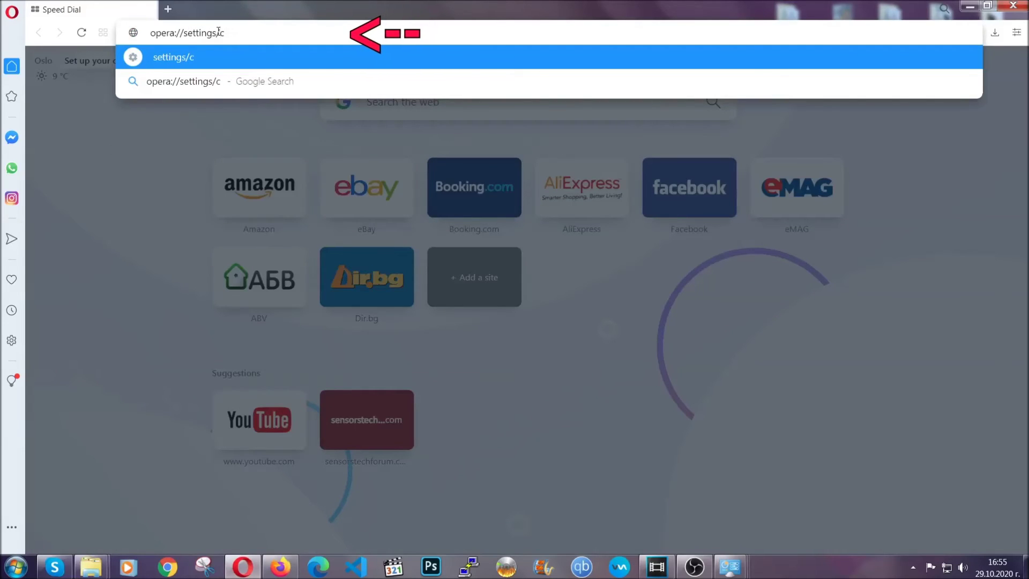
text(learBrr)
key(BackSpace)
text(o)
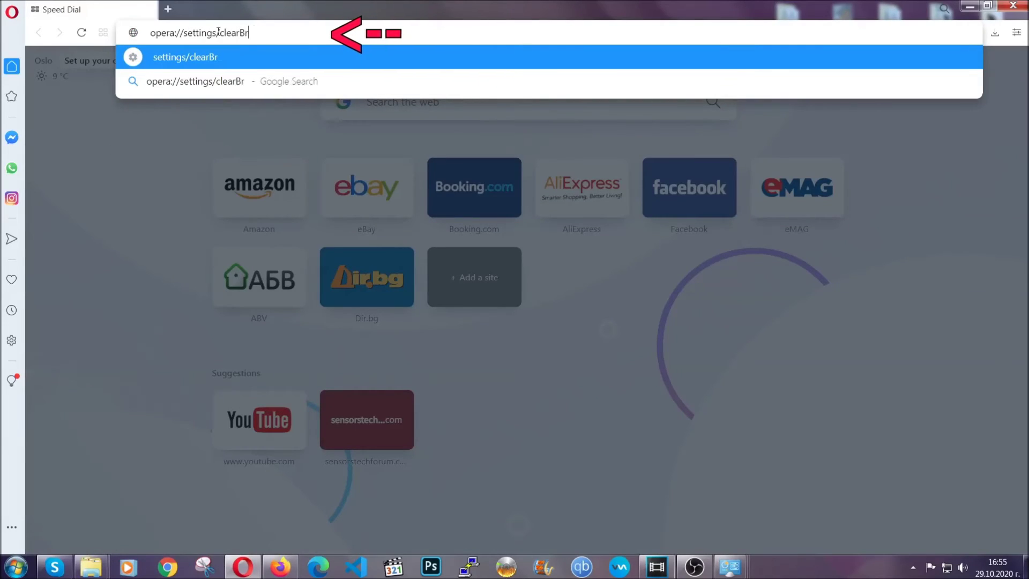
text(wserData)
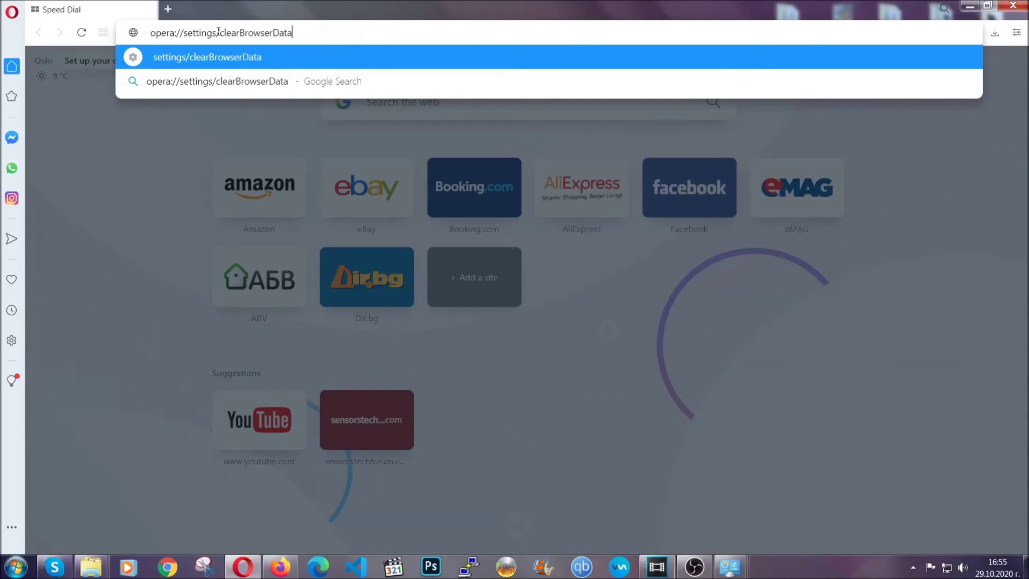
key(Return)
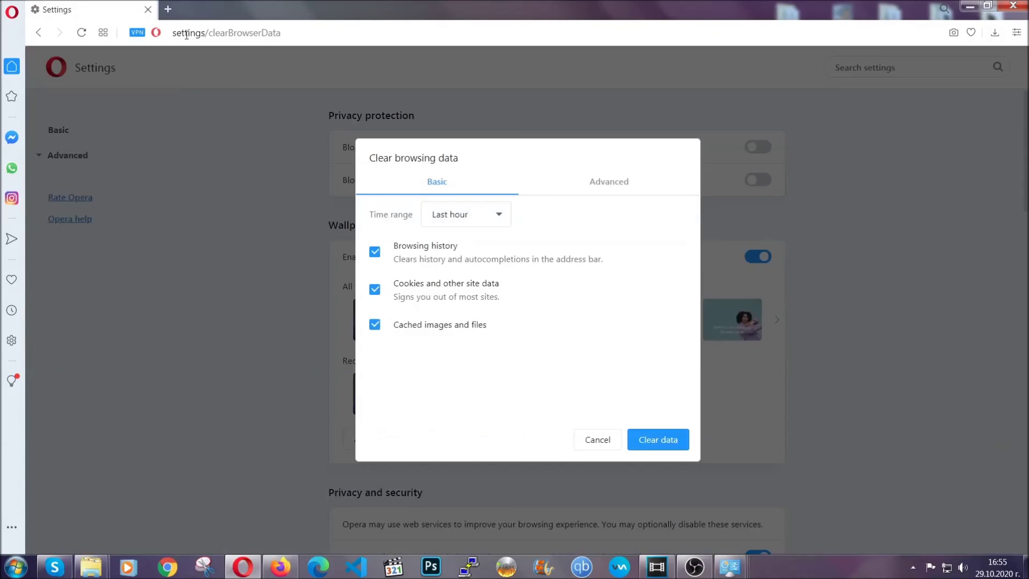
Clear Advanced browsing data for All time, including Site Settings, leaving passwords unchecked.
click(606, 190)
click(506, 216)
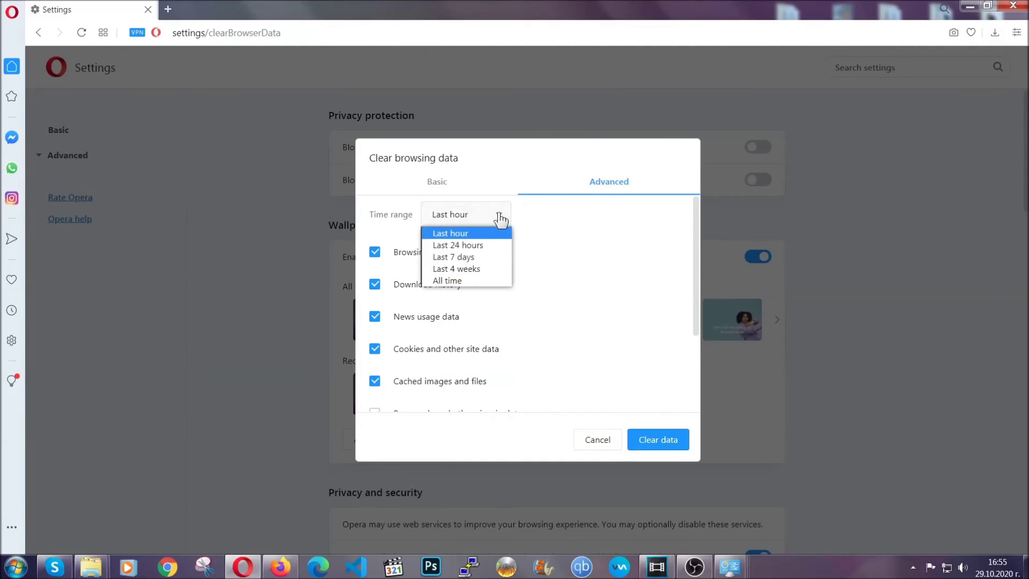
click(464, 278)
scroll(469, 288, down, 2)
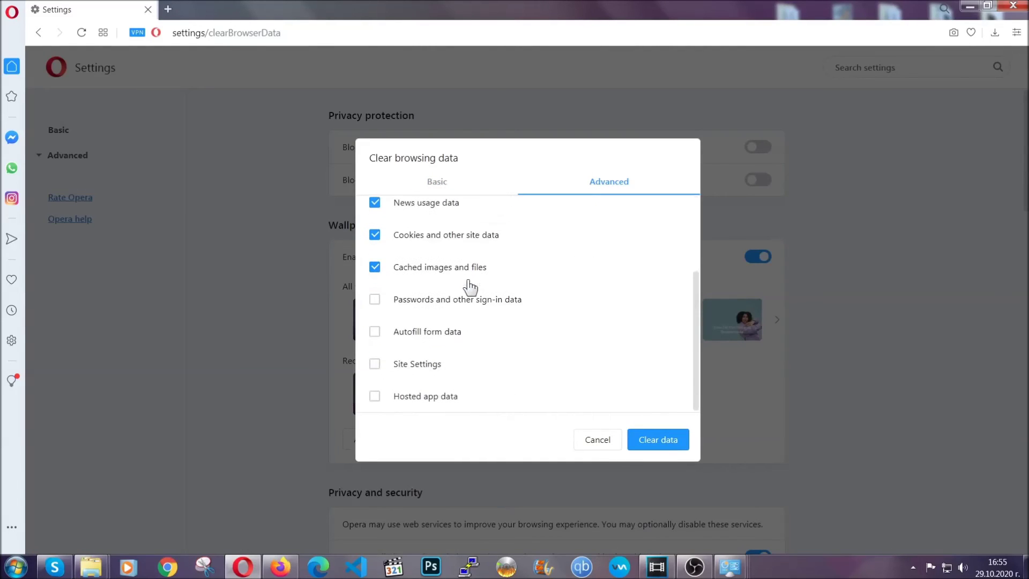
click(421, 364)
click(658, 447)
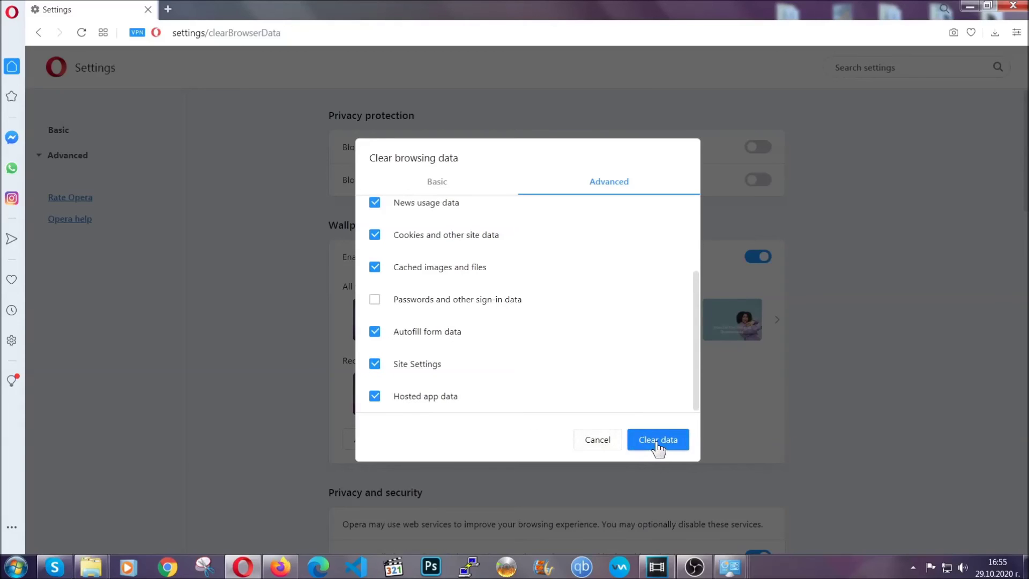